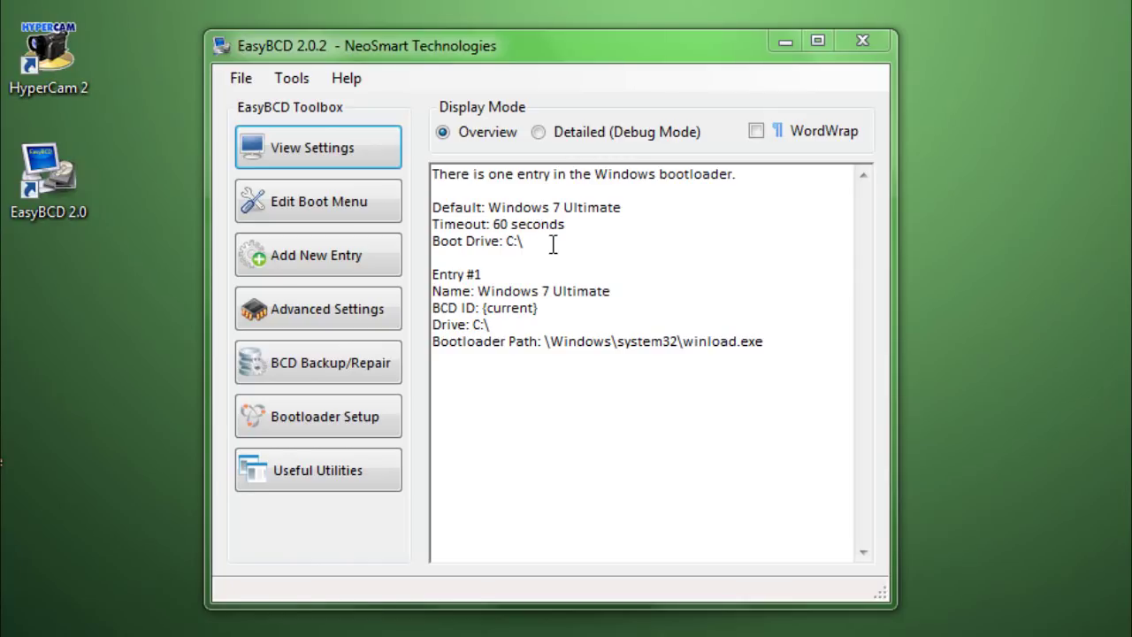
pyautogui.click(551, 239)
pyautogui.moveTo(432, 206); pyautogui.dragTo(560, 244)
pyautogui.click(560, 244)
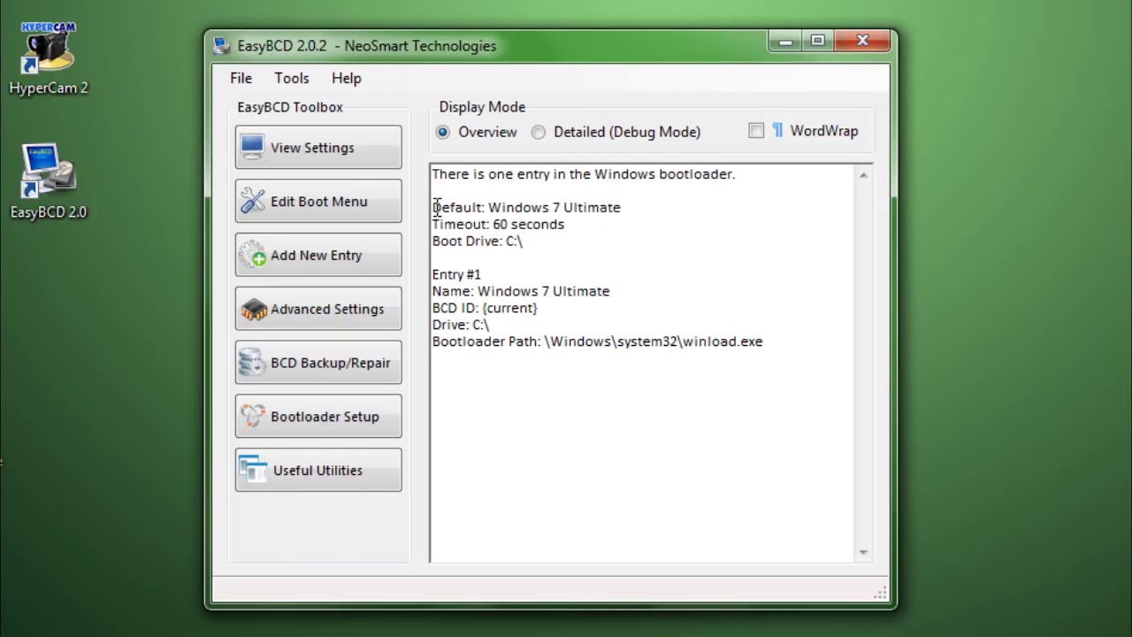
pyautogui.moveTo(433, 207); pyautogui.dragTo(738, 206)
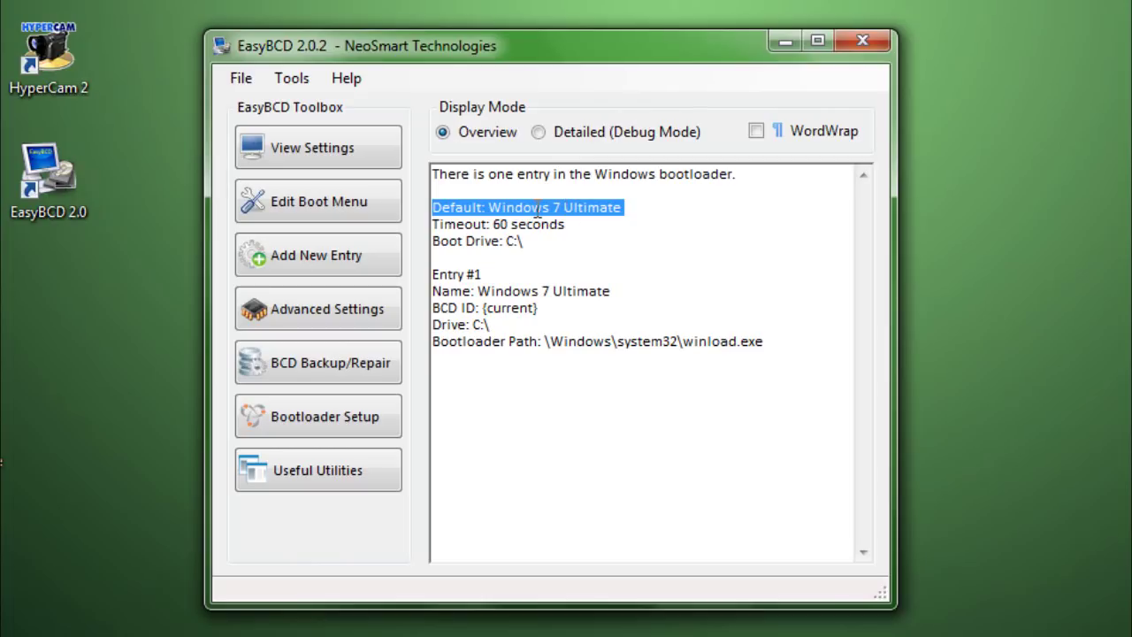
pyautogui.moveTo(433, 226); pyautogui.dragTo(581, 230)
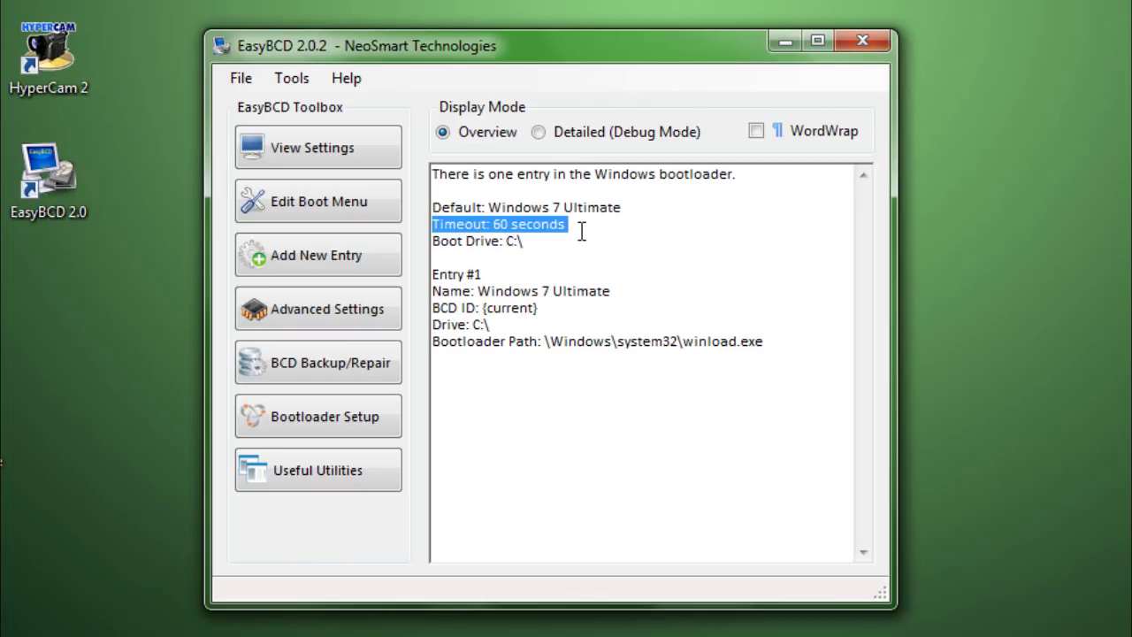
pyautogui.click(434, 244)
pyautogui.moveTo(434, 244); pyautogui.dragTo(526, 254)
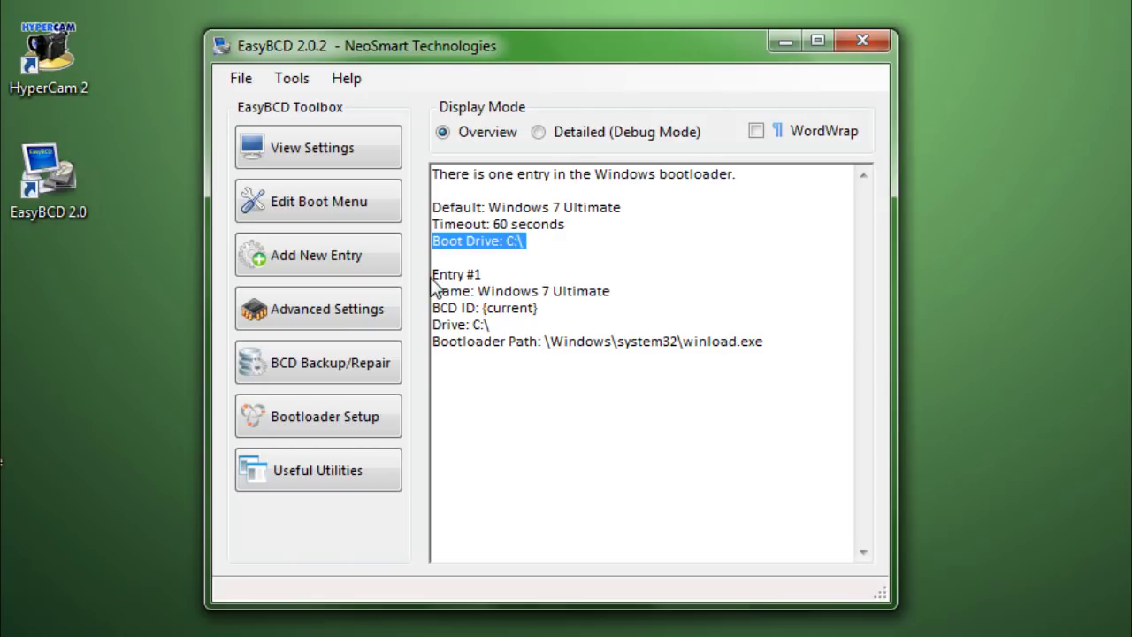
pyautogui.moveTo(433, 269); pyautogui.dragTo(790, 539)
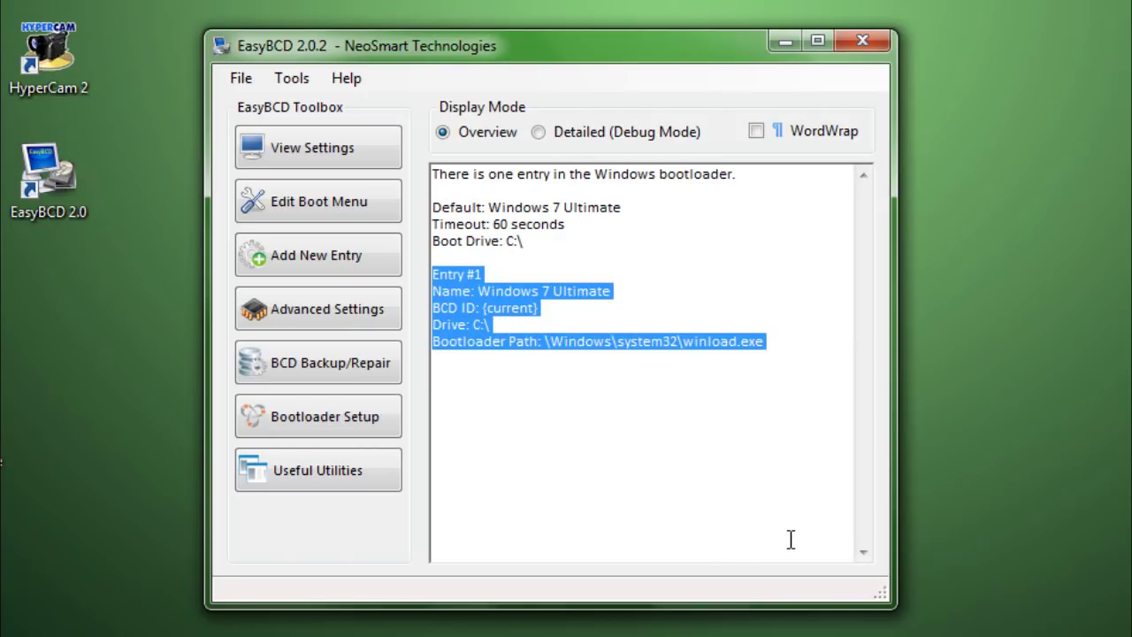
pyautogui.click(758, 510)
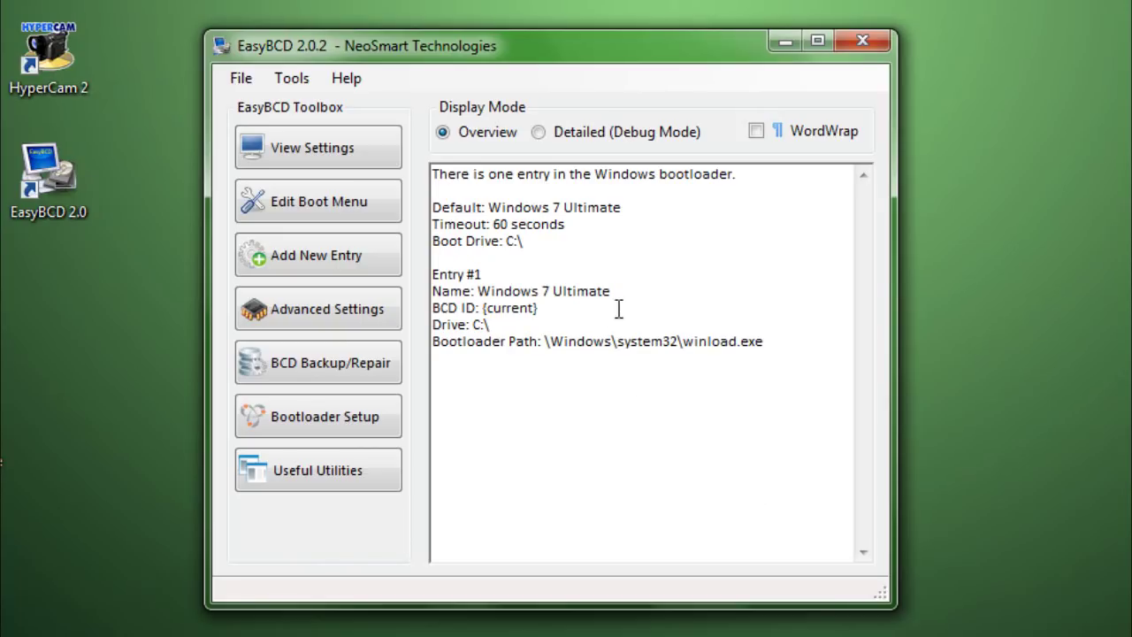
pyautogui.moveTo(629, 290); pyautogui.dragTo(469, 291)
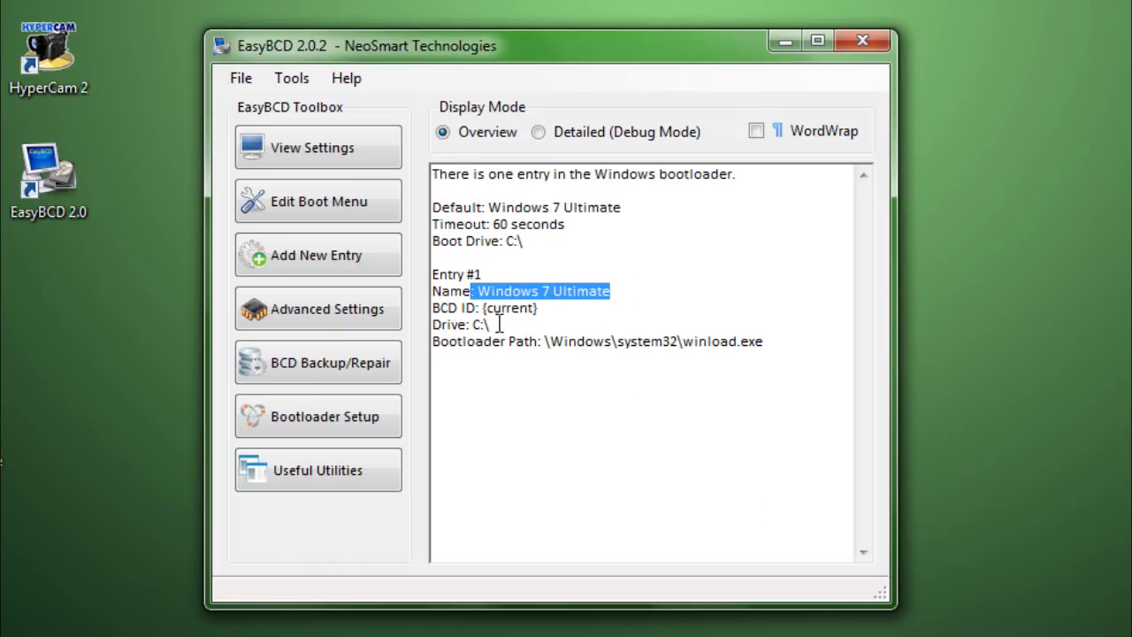
pyautogui.moveTo(498, 331); pyautogui.dragTo(475, 326)
pyautogui.click(493, 242)
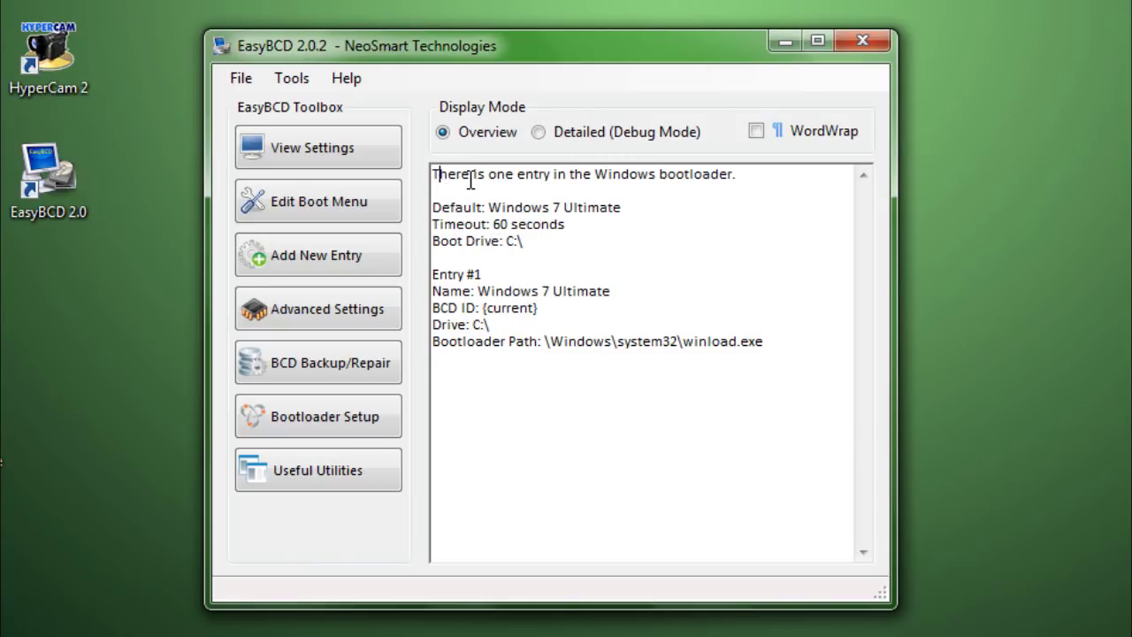
pyautogui.moveTo(433, 174); pyautogui.dragTo(758, 182)
pyautogui.click(758, 182)
pyautogui.click(558, 129)
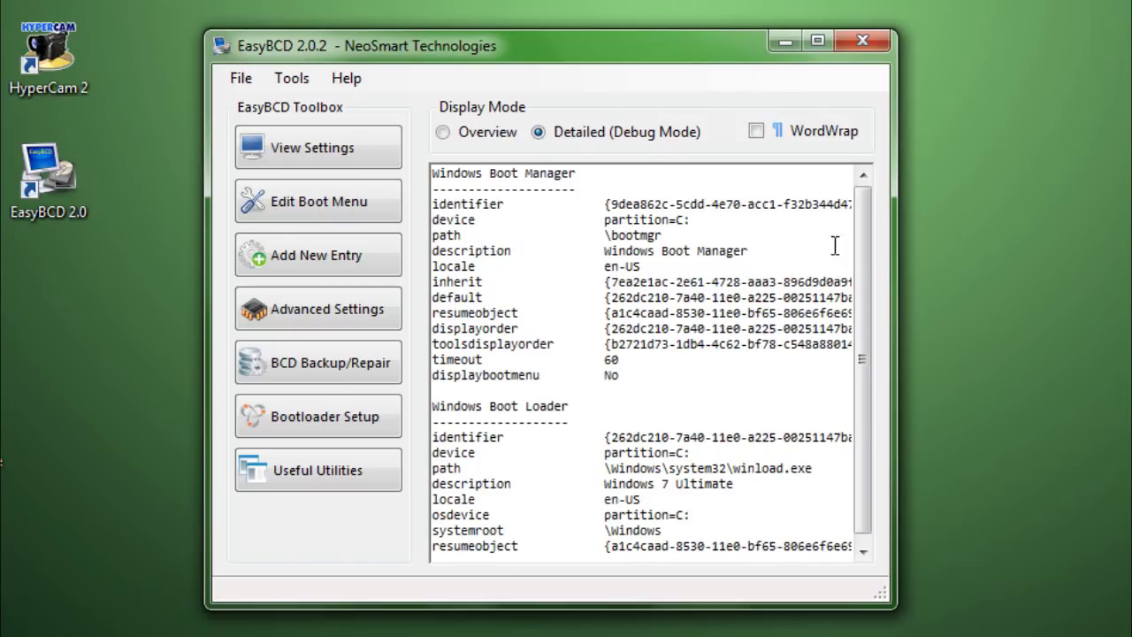
pyautogui.moveTo(859, 234); pyautogui.dragTo(845, 284)
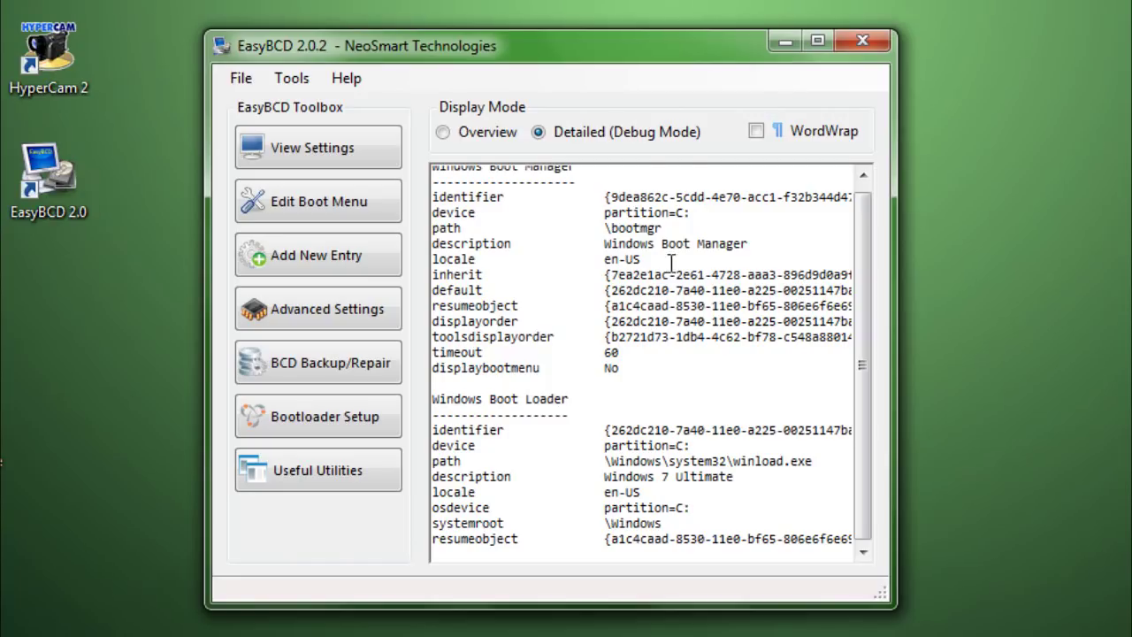
pyautogui.click(484, 133)
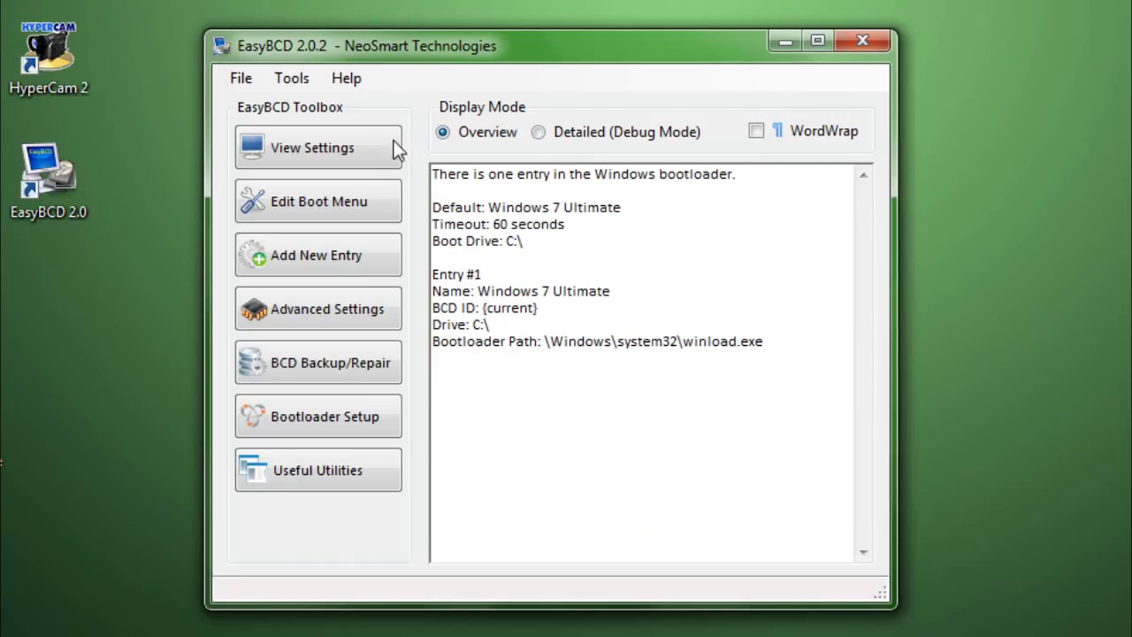
# Step: Open Edit Boot Menu and select the Windows 7 Ultimate entry in the list
pyautogui.click(367, 213)
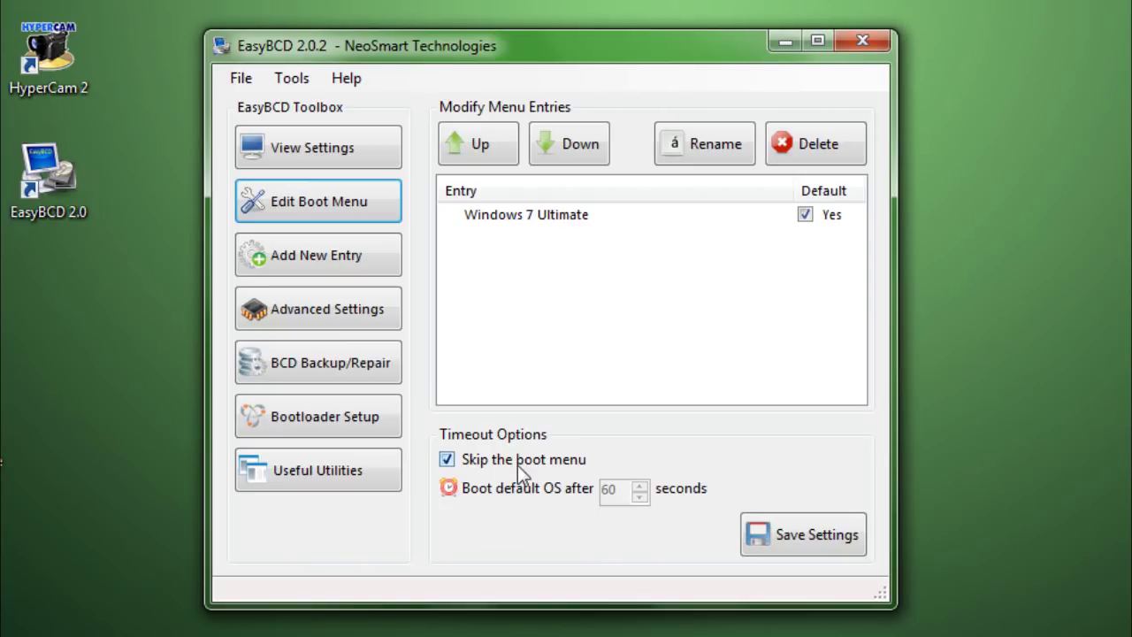
pyautogui.click(544, 217)
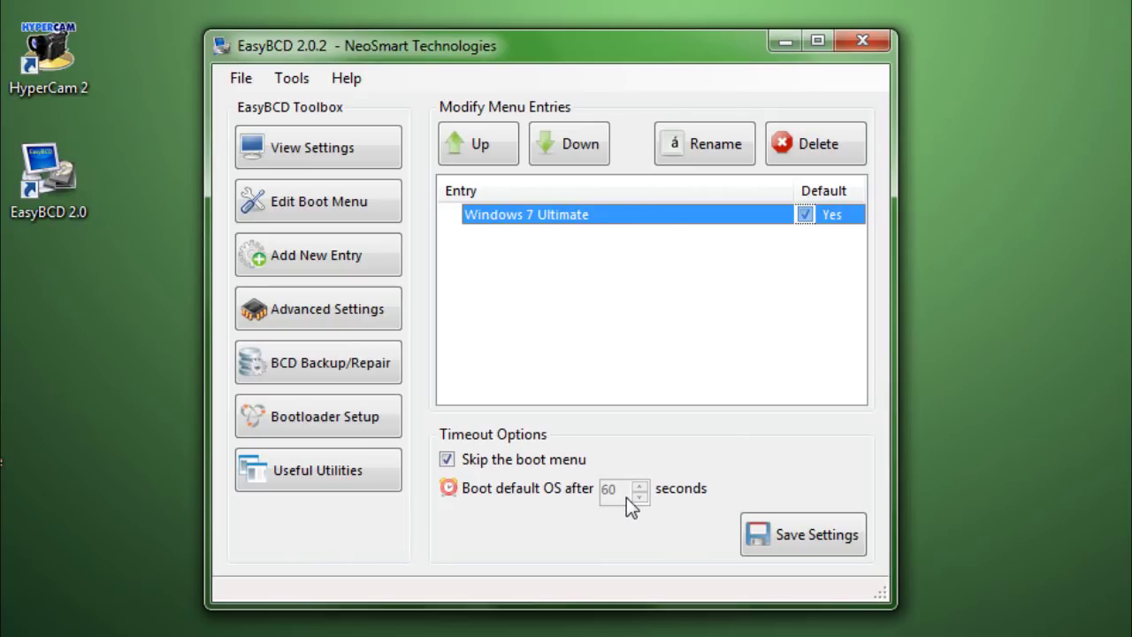
pyautogui.click(555, 236)
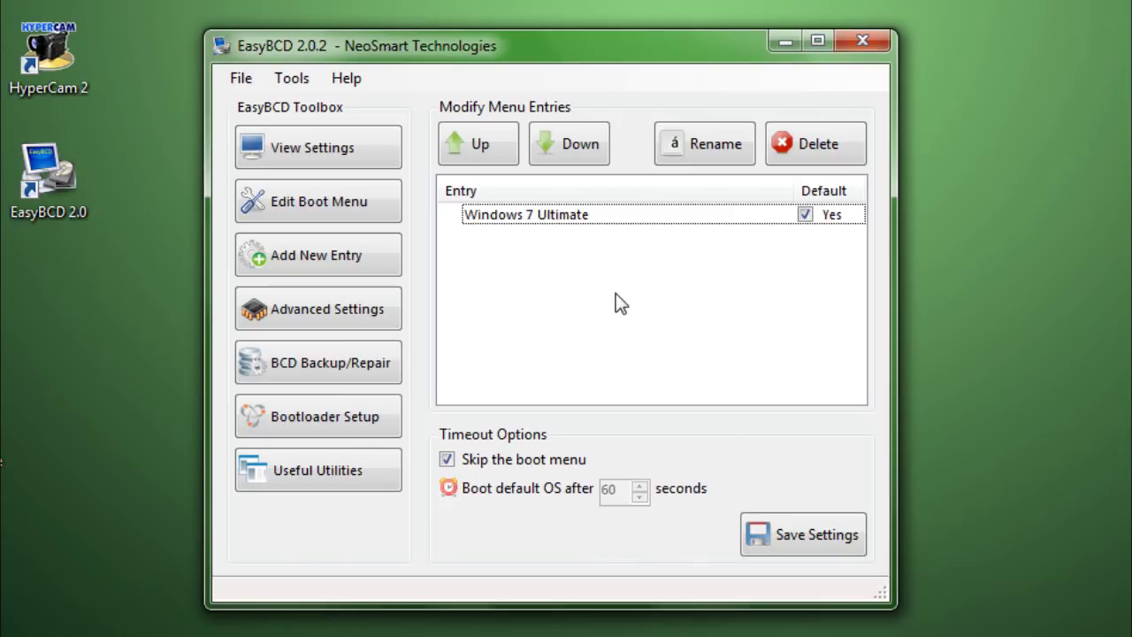
pyautogui.click(661, 212)
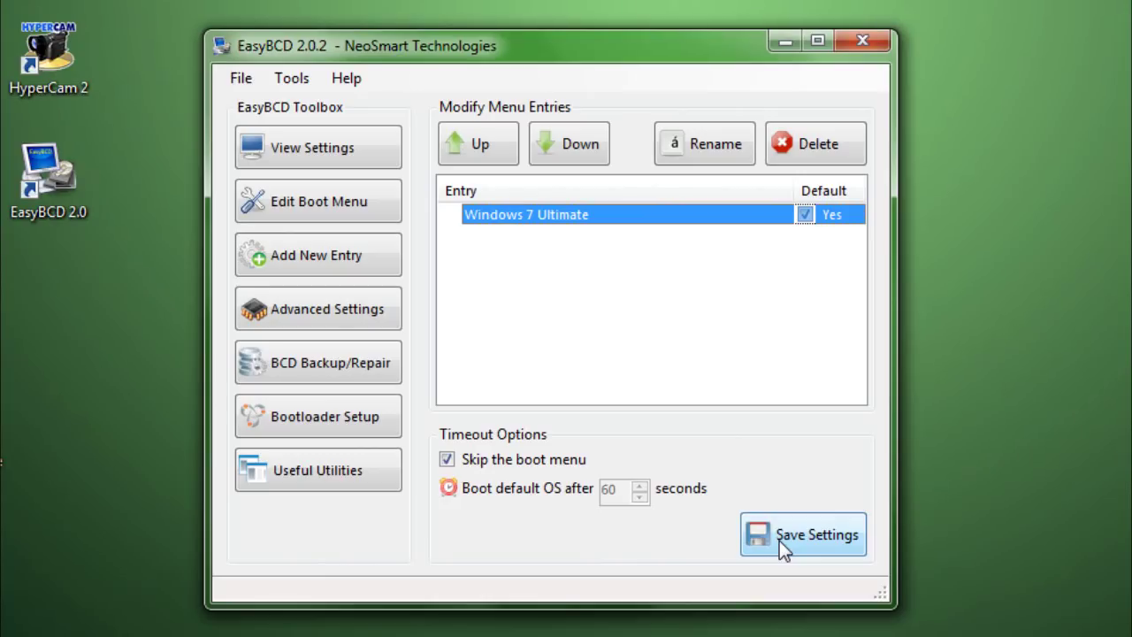
# Step: Add a Windows NT/2k/XP/2k3 entry with automatic drive detection off and drive C:\
pyautogui.click(310, 261)
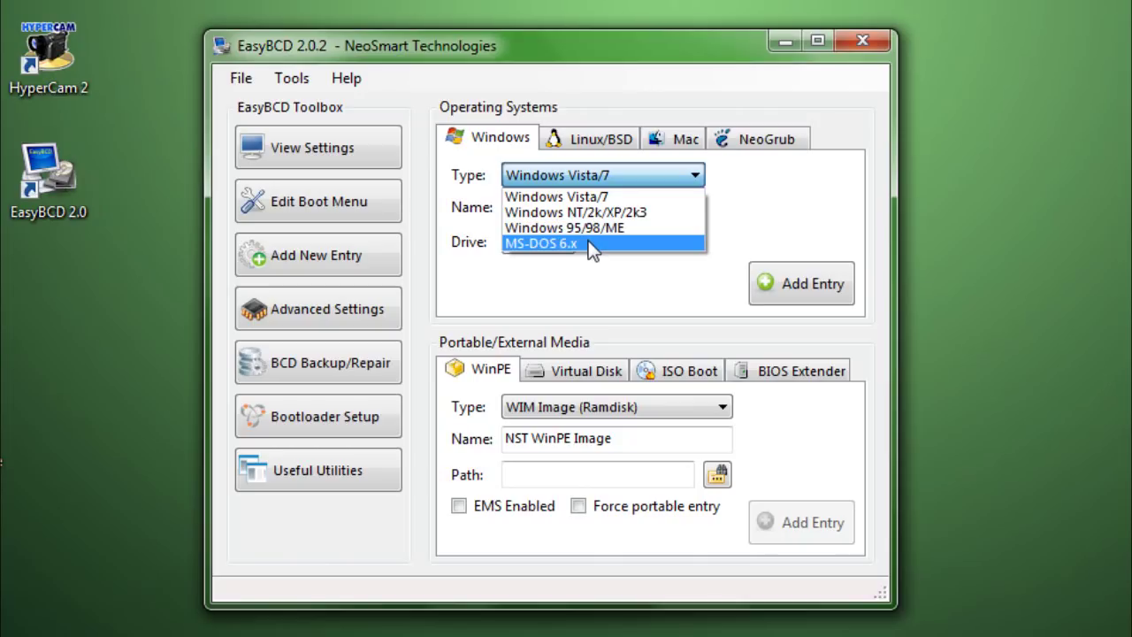
pyautogui.click(572, 174)
pyautogui.click(571, 174)
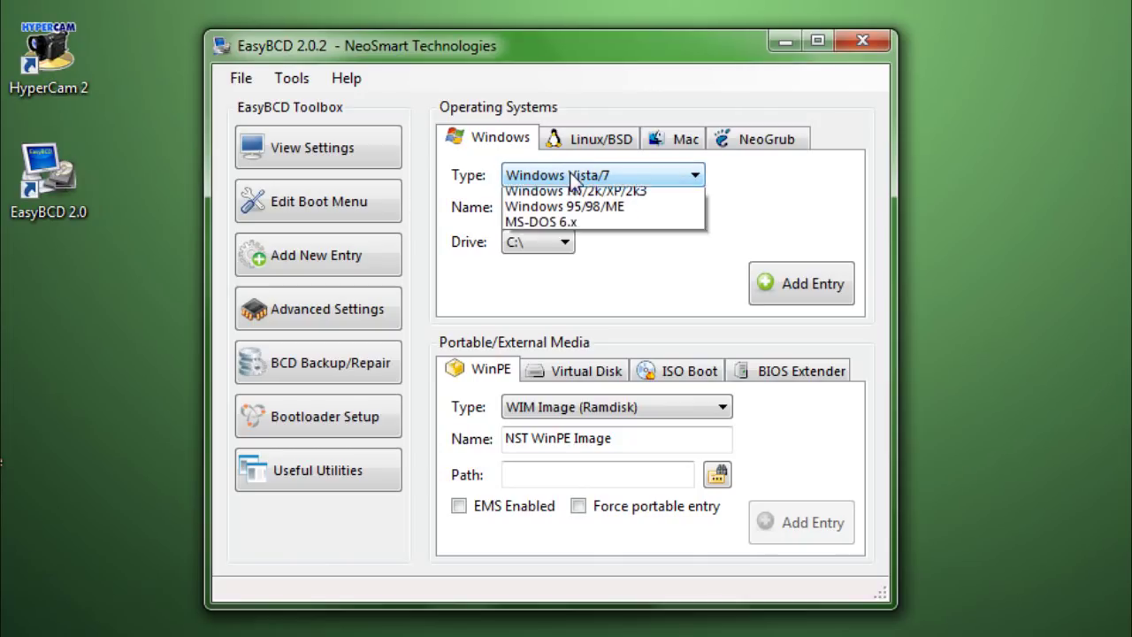
pyautogui.click(579, 209)
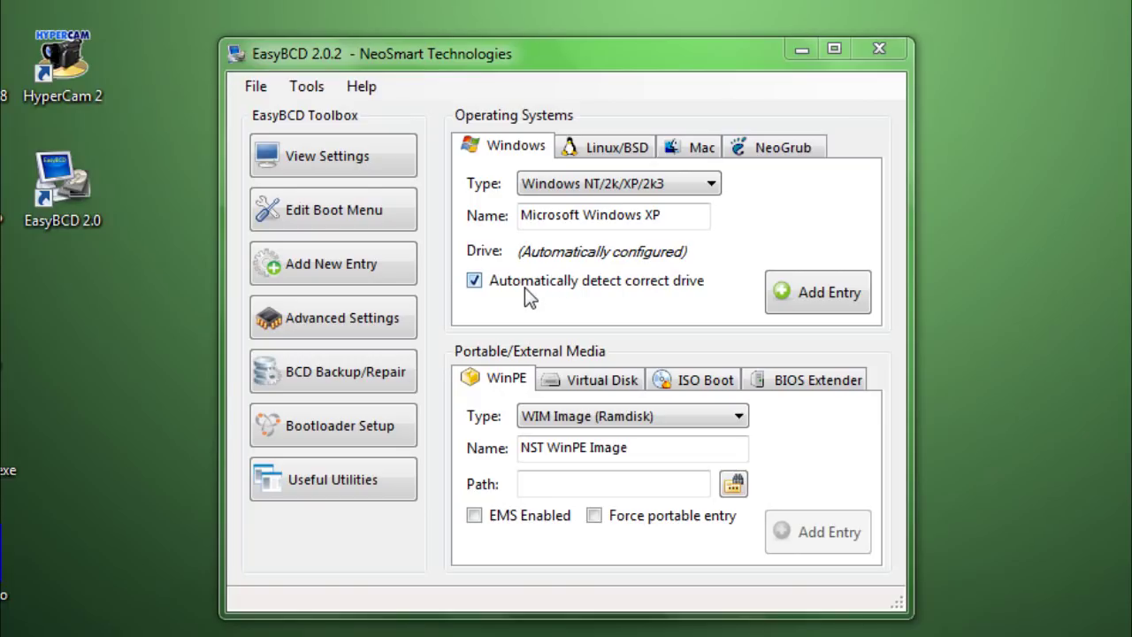
pyautogui.click(603, 281)
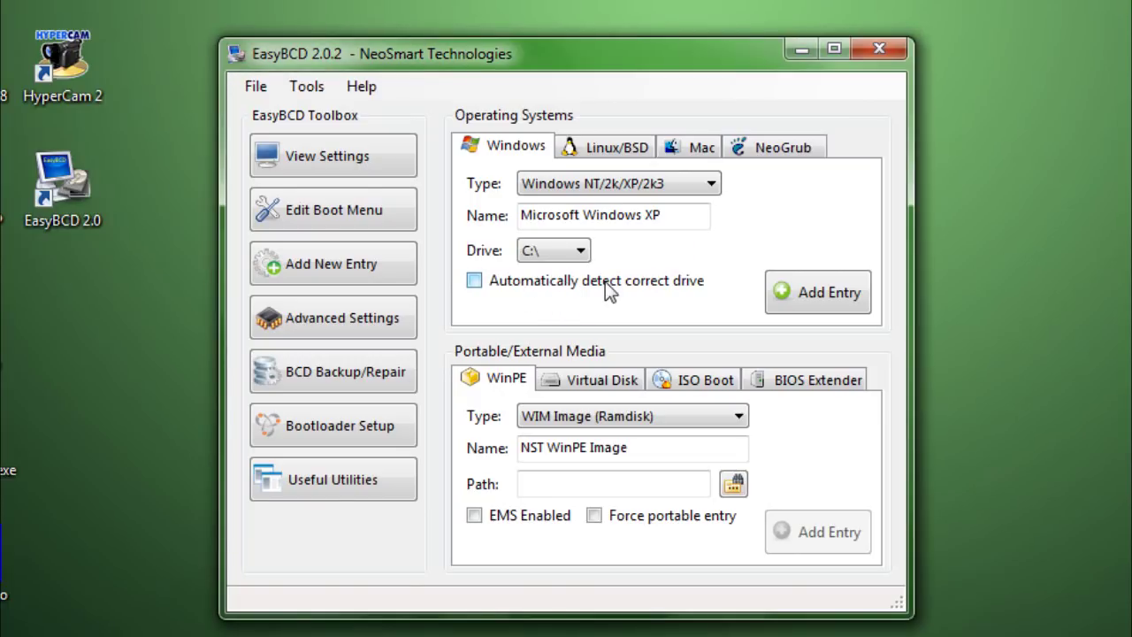
pyautogui.click(574, 254)
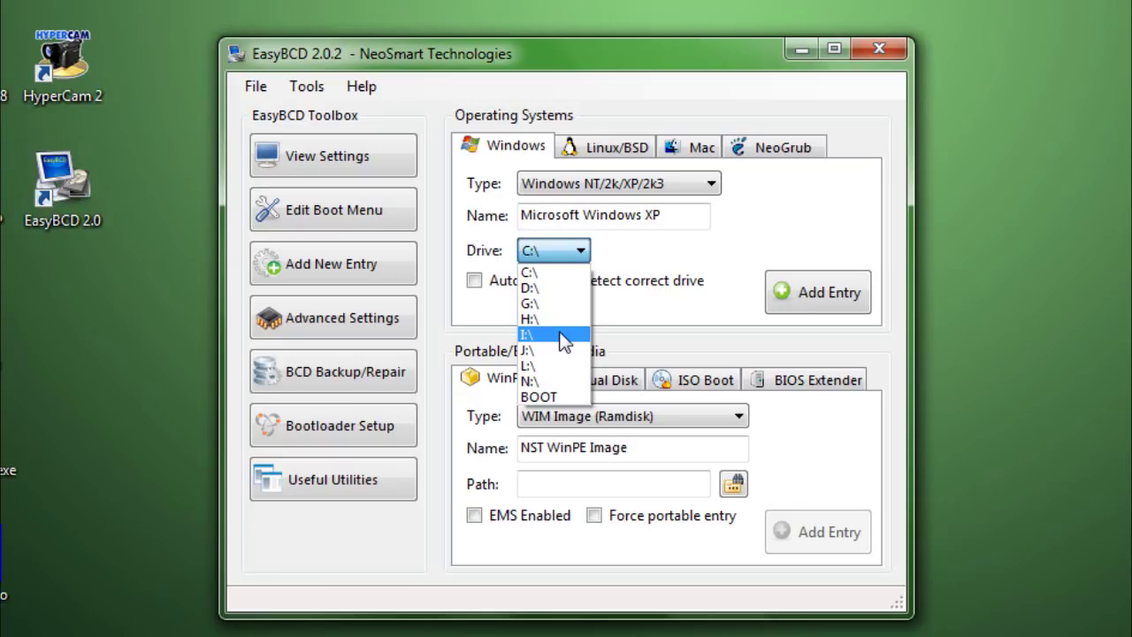
pyautogui.click(531, 273)
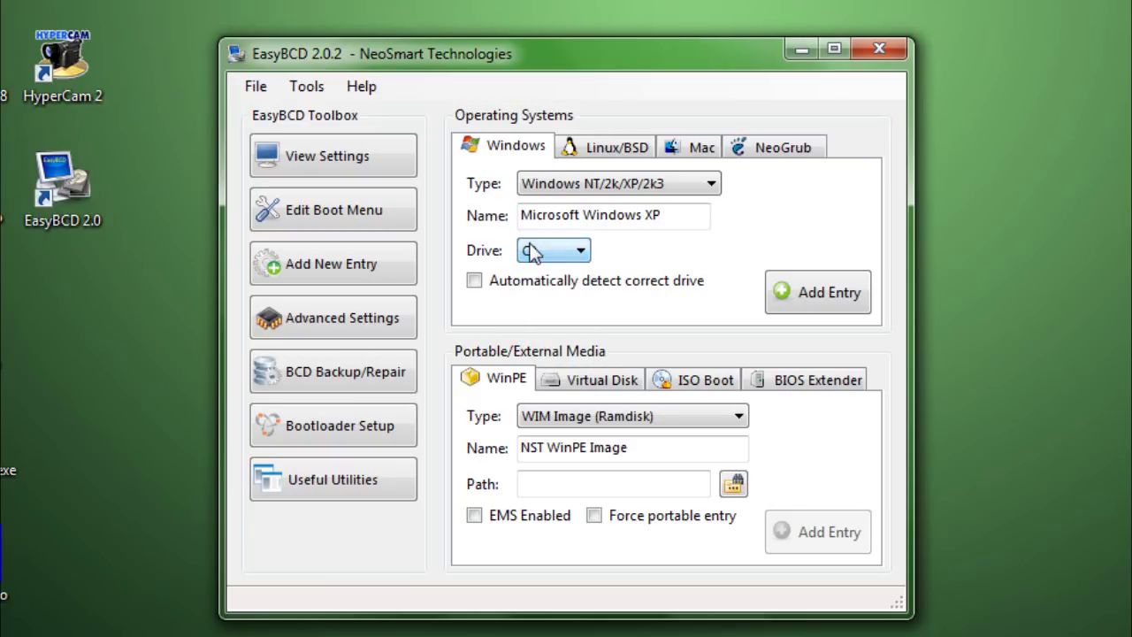
# Step: Browse the Linux/BSD, Mac and NeoGrub tabs of the Operating Systems section
pyautogui.click(622, 164)
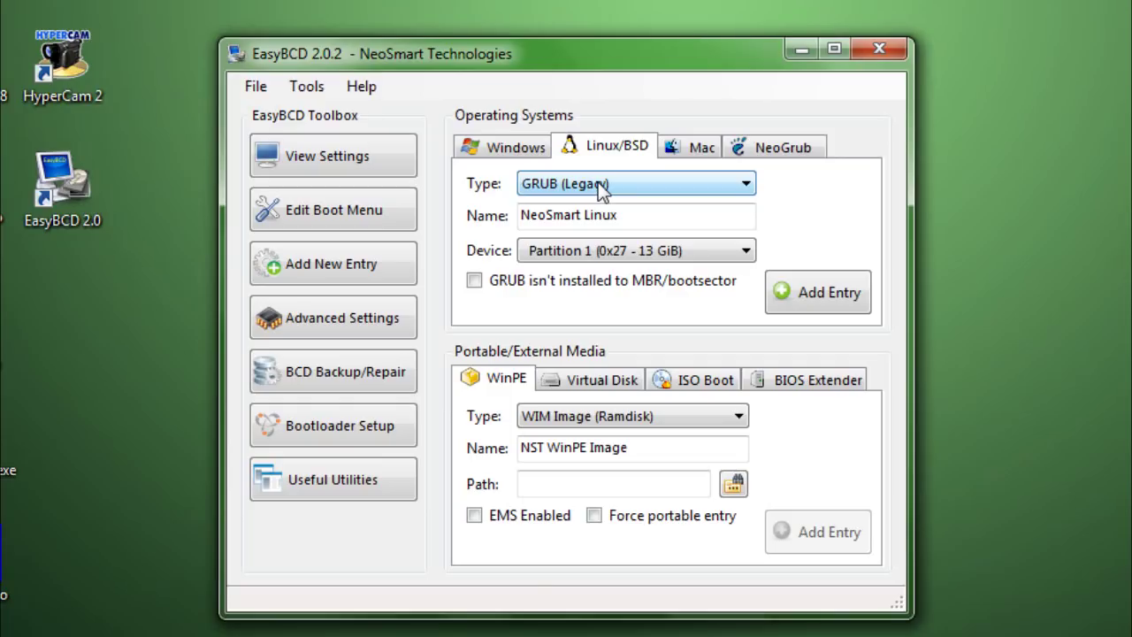
pyautogui.click(685, 152)
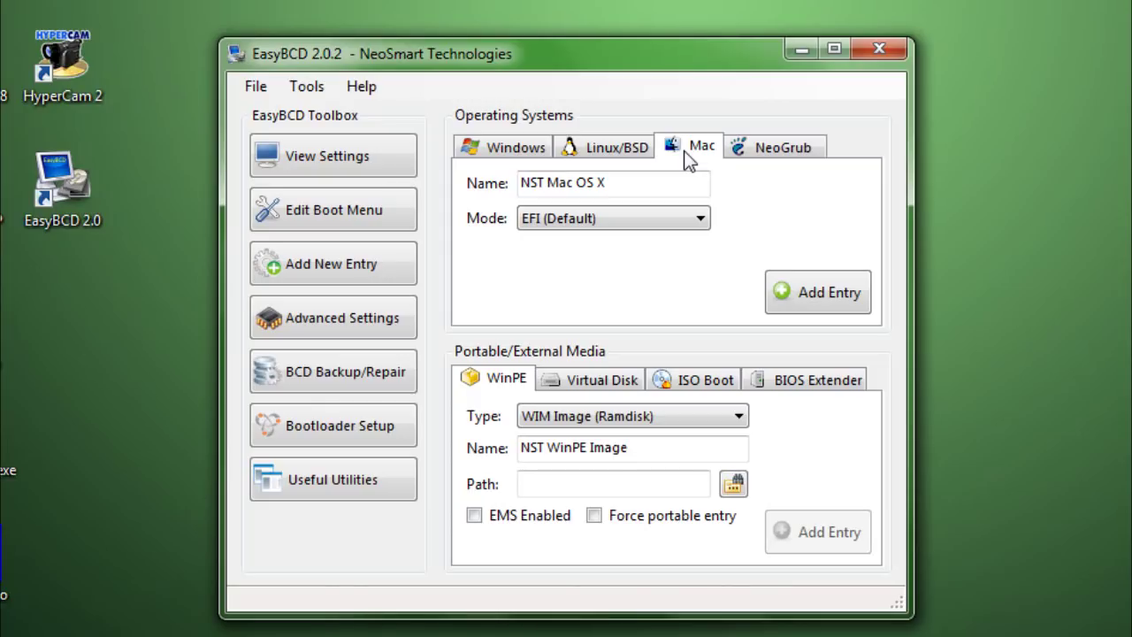
pyautogui.click(797, 148)
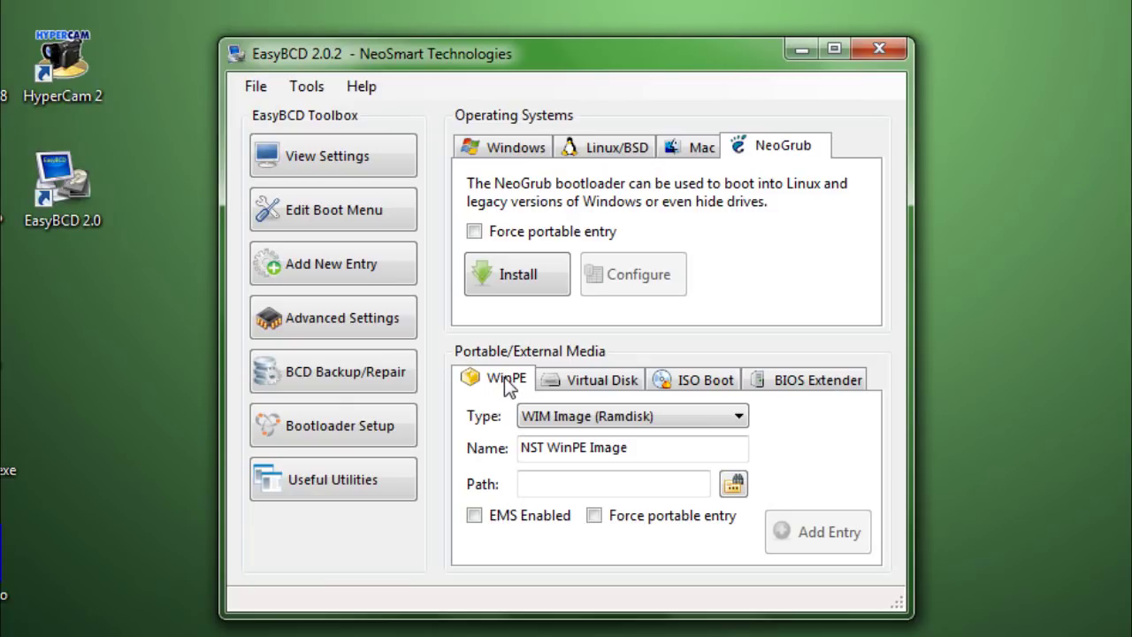
# Step: View the Virtual Disk options, then pass through Edit Boot Menu and Advanced Settings back to Add New Entry
pyautogui.click(568, 382)
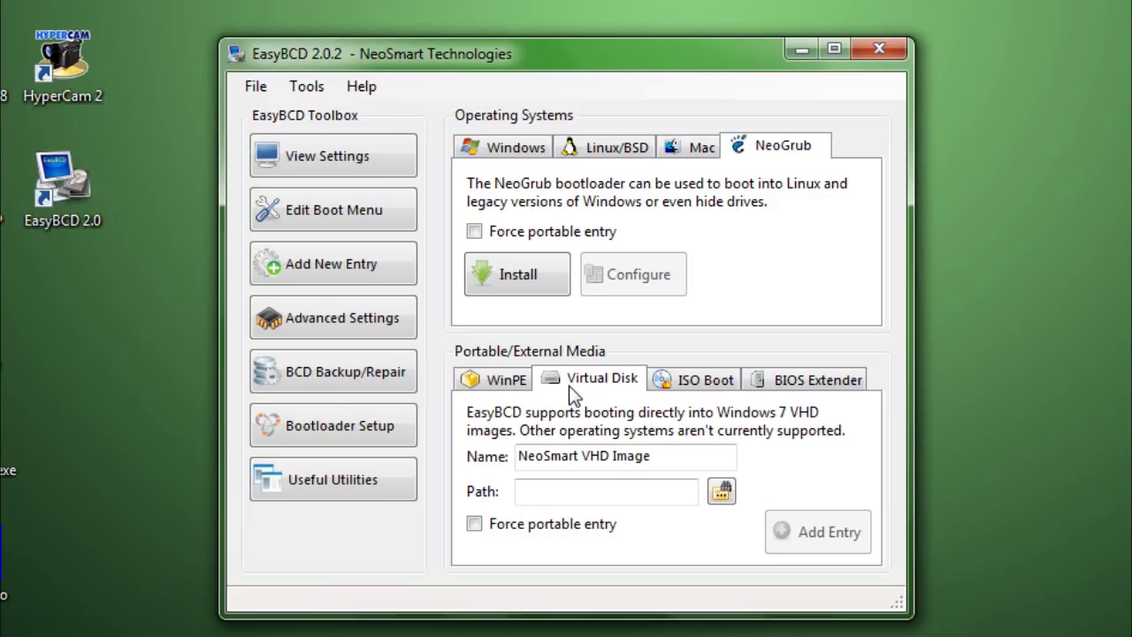
pyautogui.click(382, 231)
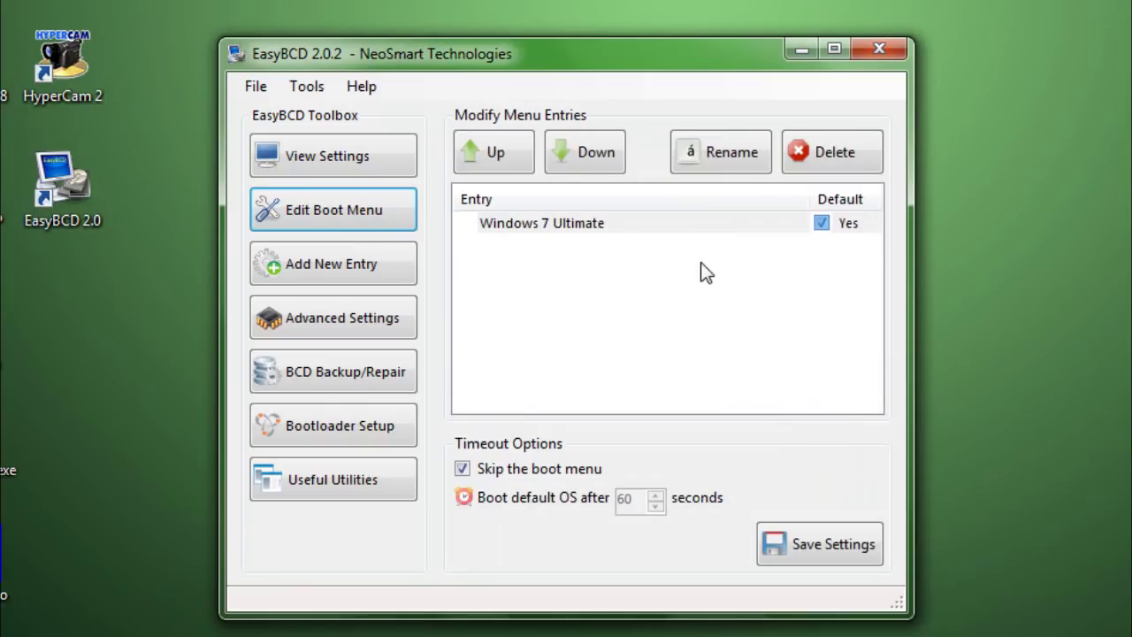
pyautogui.click(380, 375)
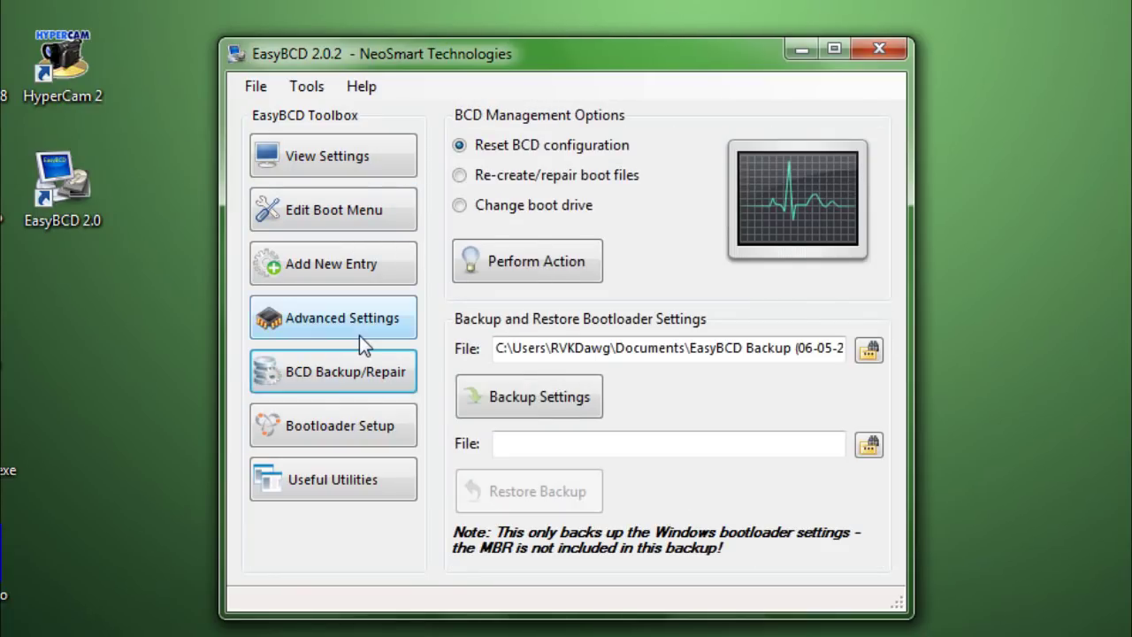
pyautogui.click(359, 336)
pyautogui.click(342, 268)
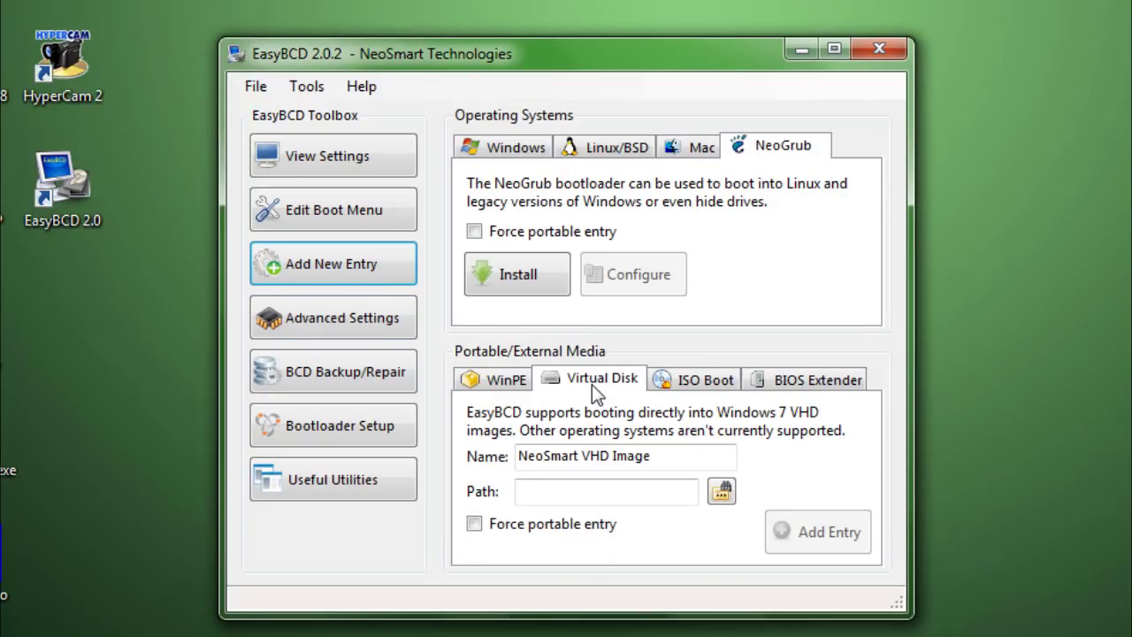
# Step: View the ISO Boot tab, then the BIOS Extender (PLoP) tab under Portable/External Media
pyautogui.click(669, 384)
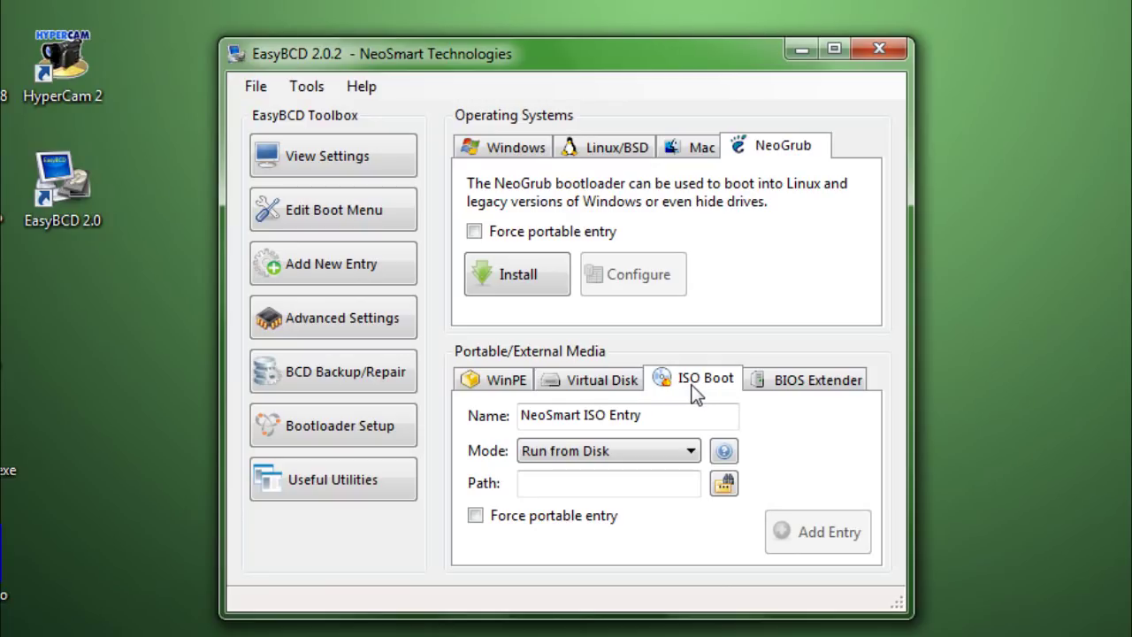
pyautogui.click(773, 387)
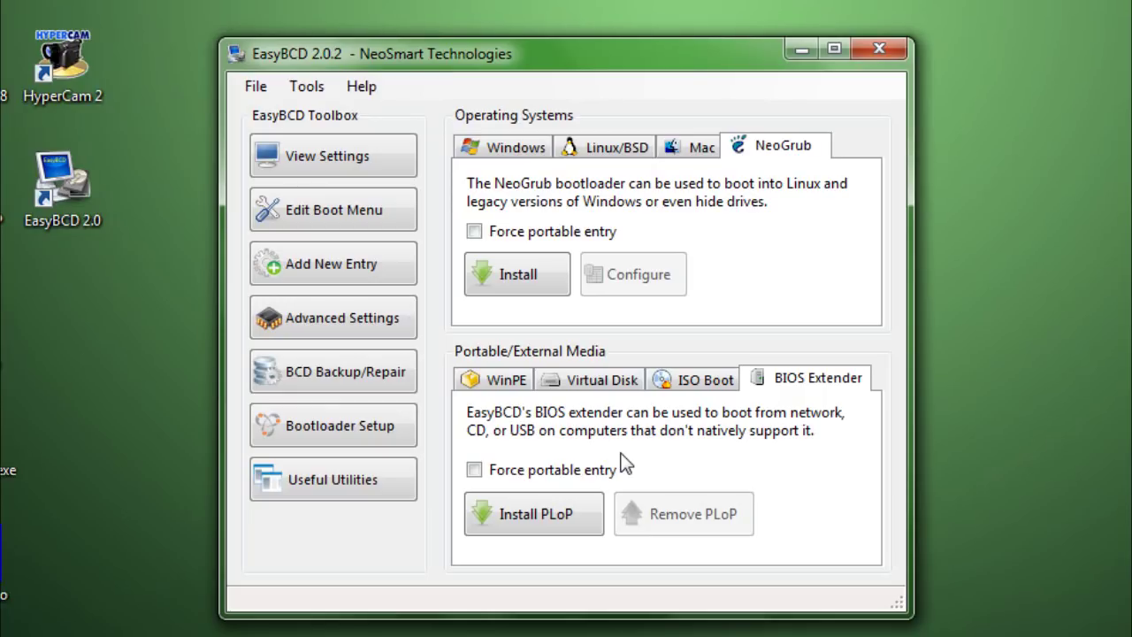
# Step: Open Advanced Settings for Windows 7 Ultimate and review its Advanced and Developer tabs
pyautogui.click(350, 315)
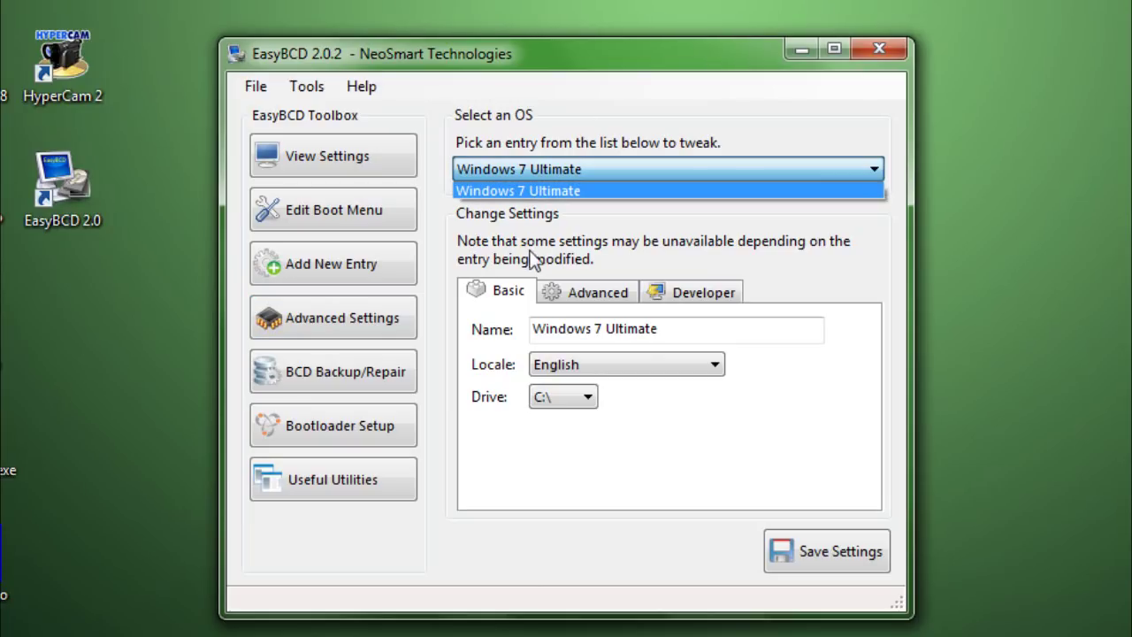
pyautogui.click(555, 172)
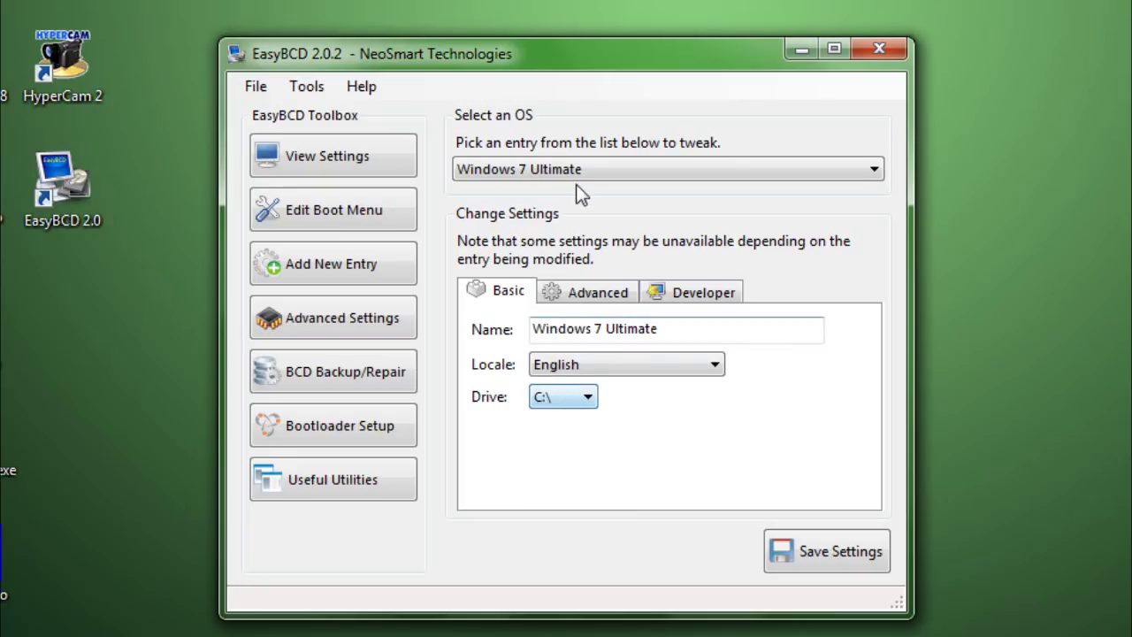
pyautogui.click(604, 291)
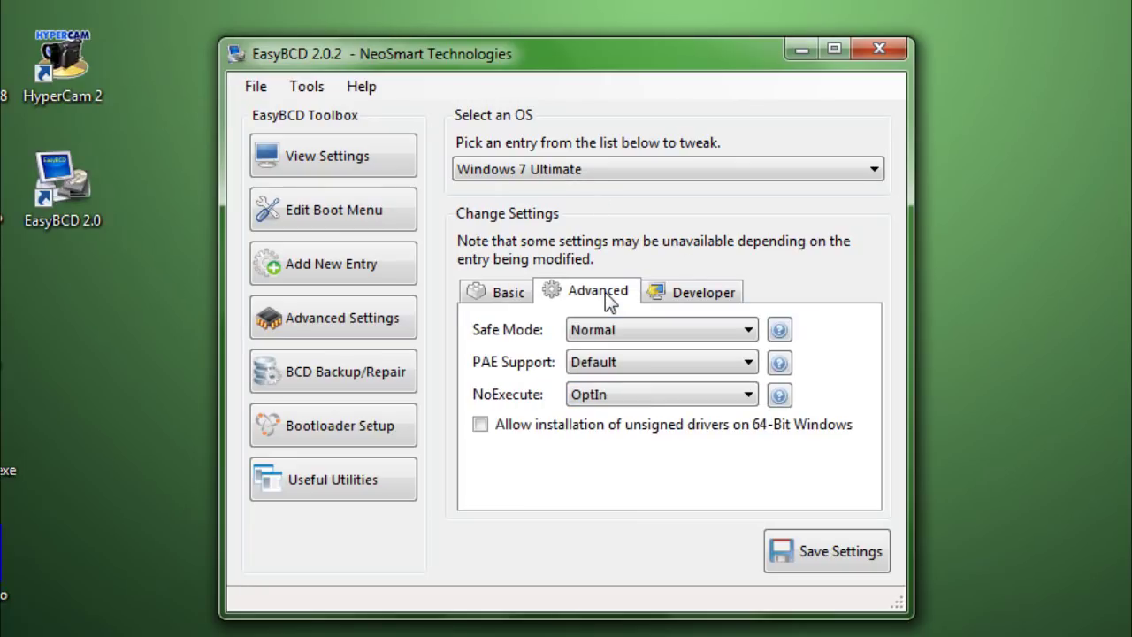
pyautogui.click(655, 296)
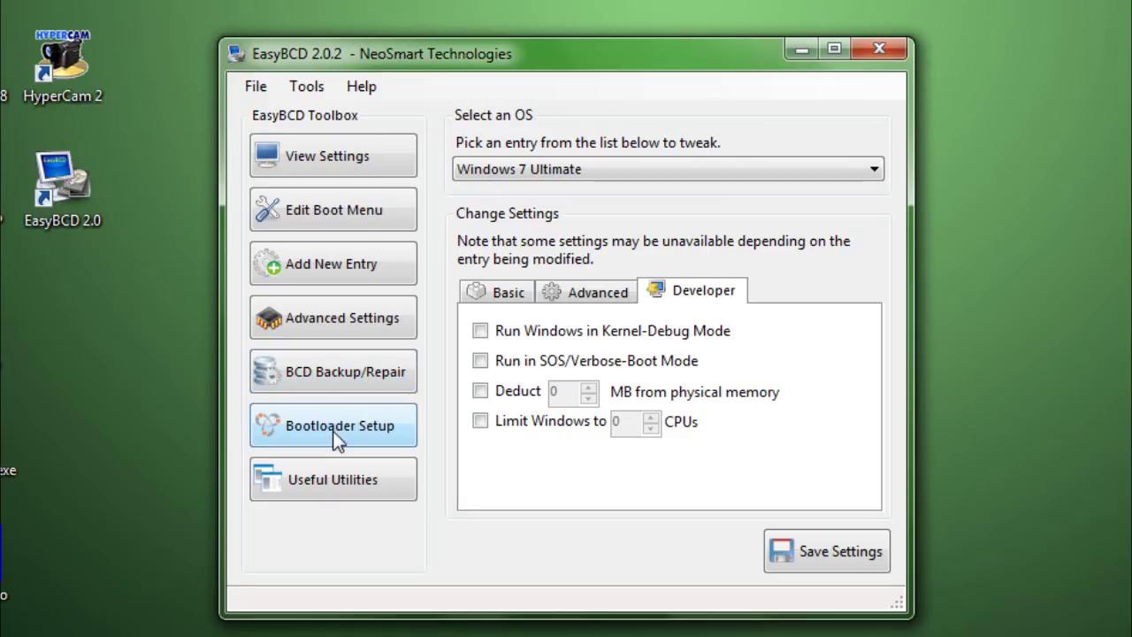
# Step: Open the BCD Backup/Repair page from the toolbox
pyautogui.click(347, 379)
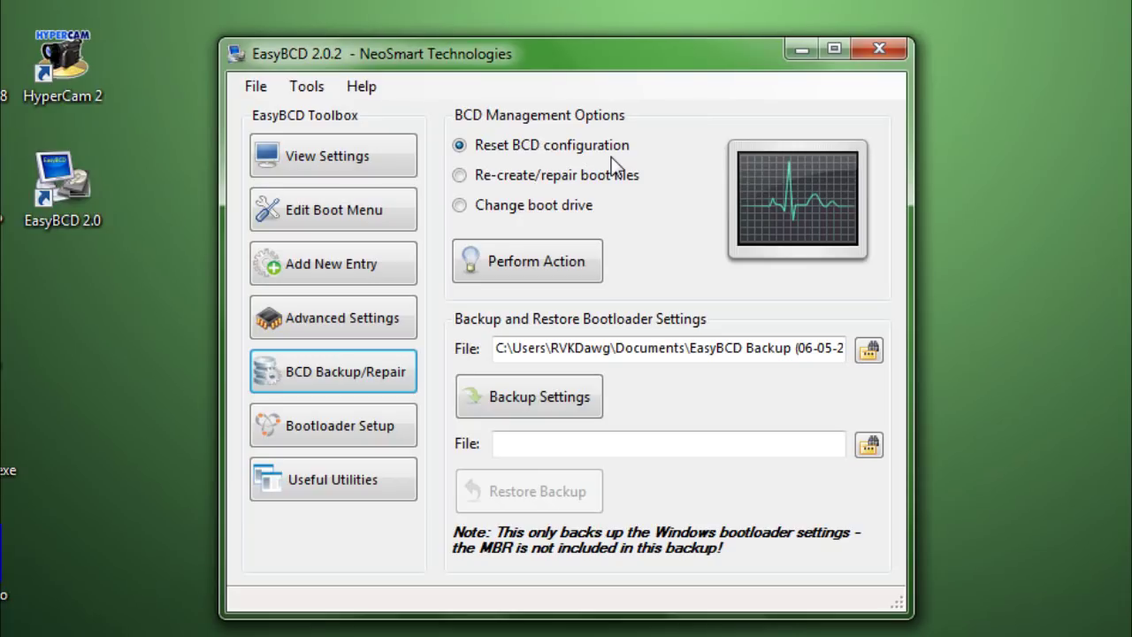
pyautogui.click(392, 277)
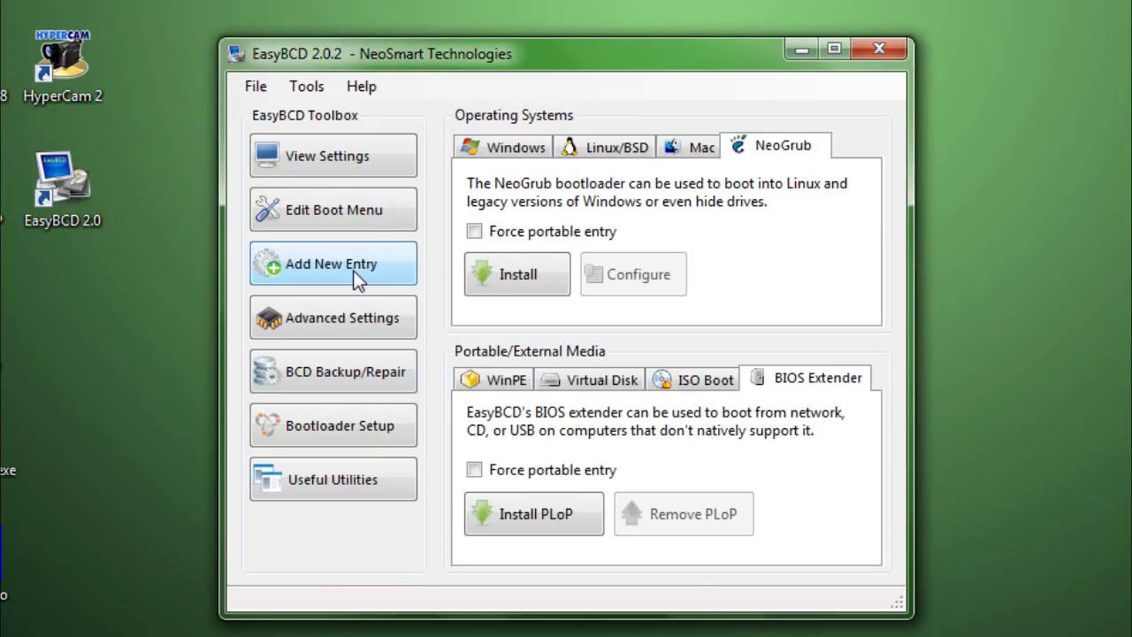
pyautogui.click(372, 211)
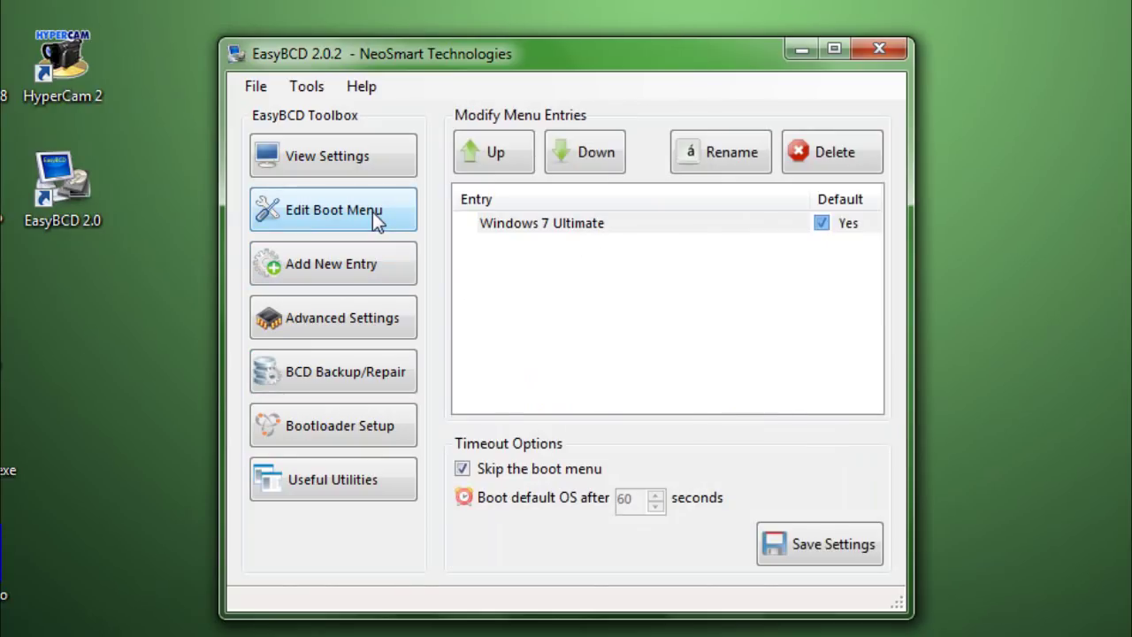
pyautogui.click(550, 231)
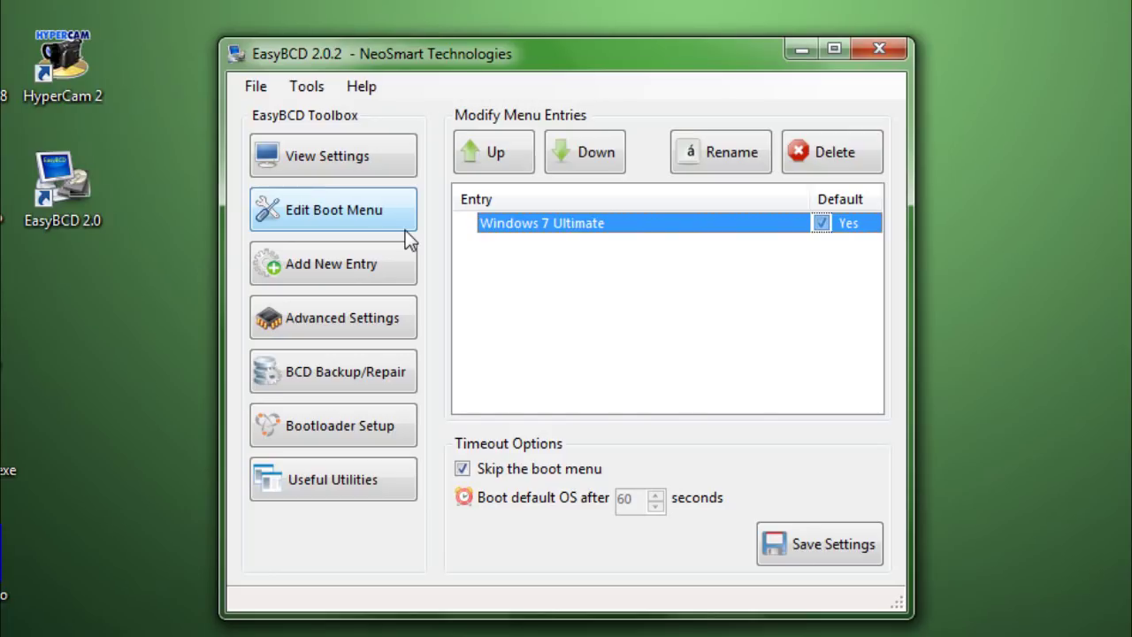
pyautogui.click(345, 366)
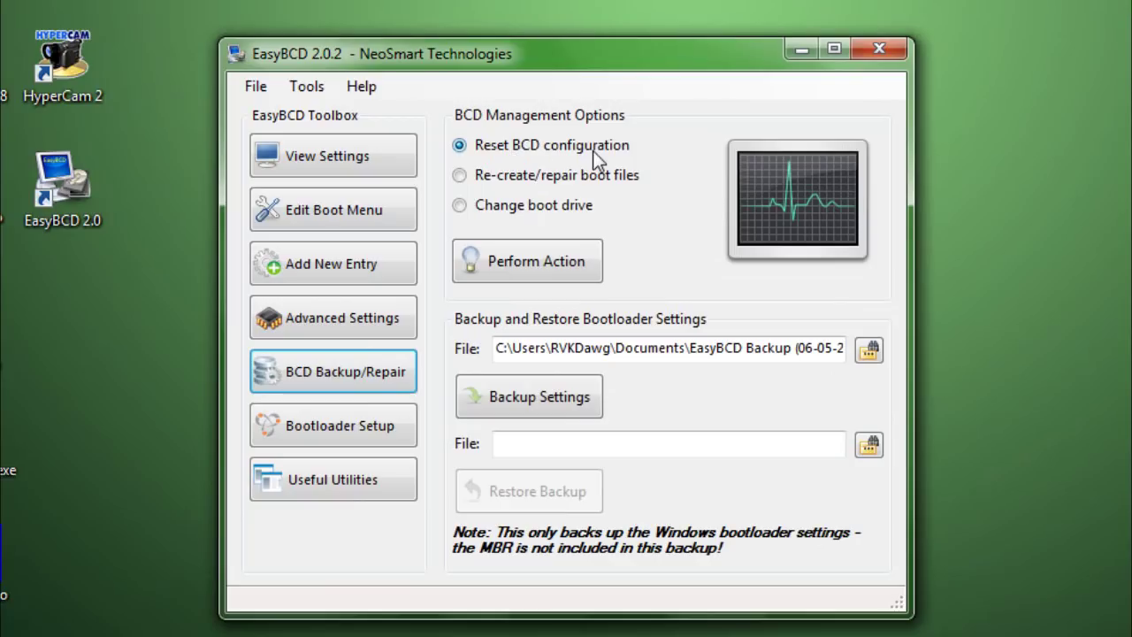
pyautogui.click(359, 267)
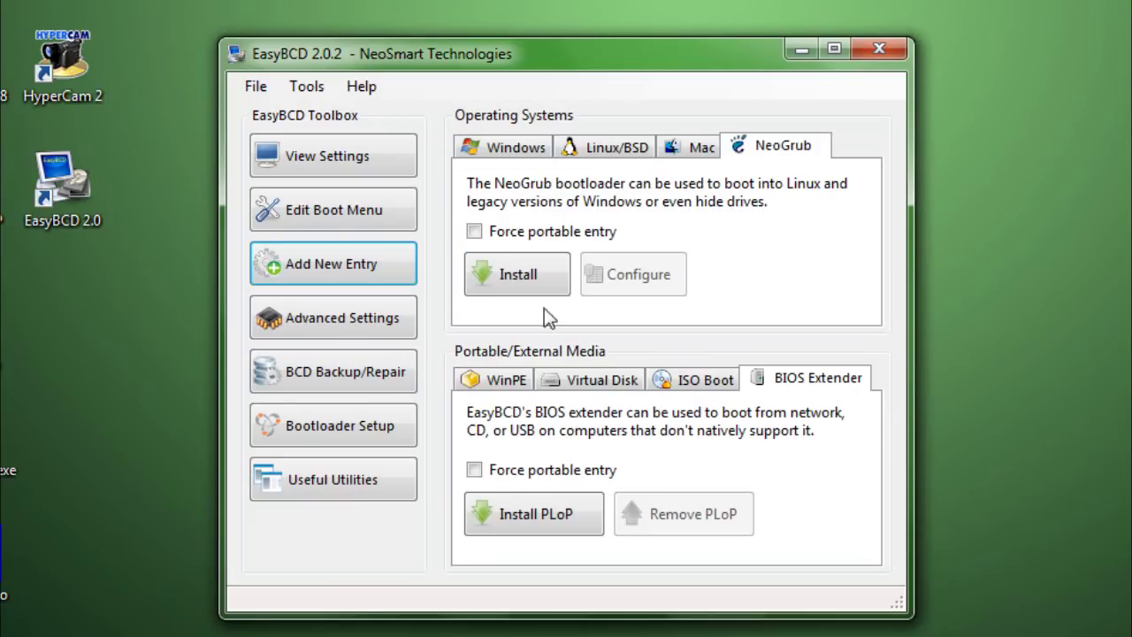
pyautogui.click(509, 147)
pyautogui.click(573, 184)
pyautogui.click(575, 203)
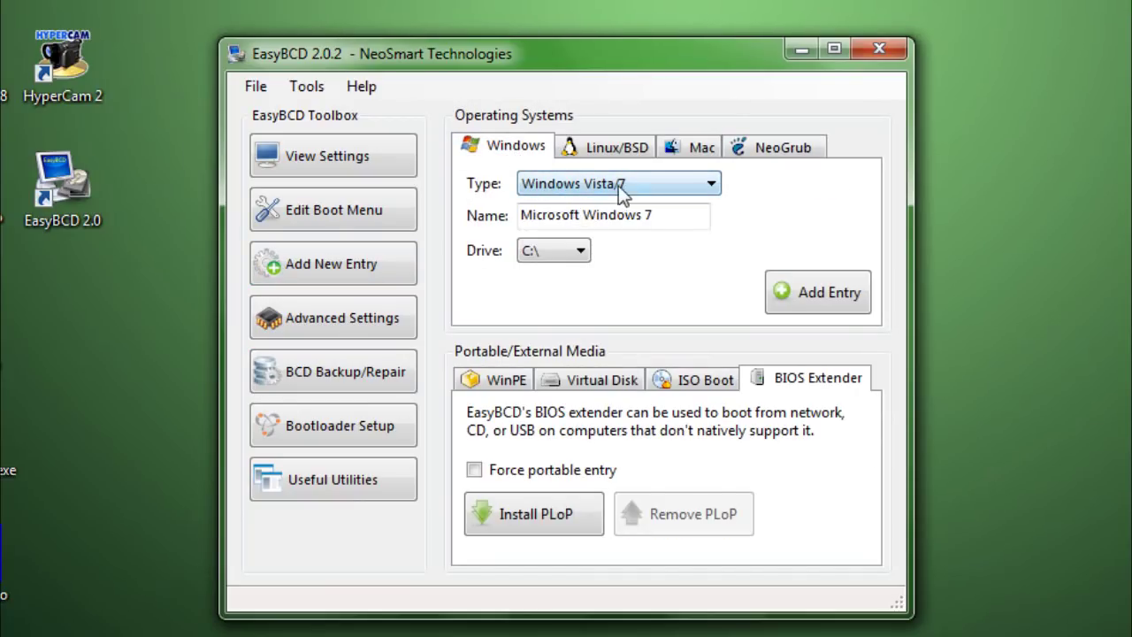
pyautogui.click(665, 216)
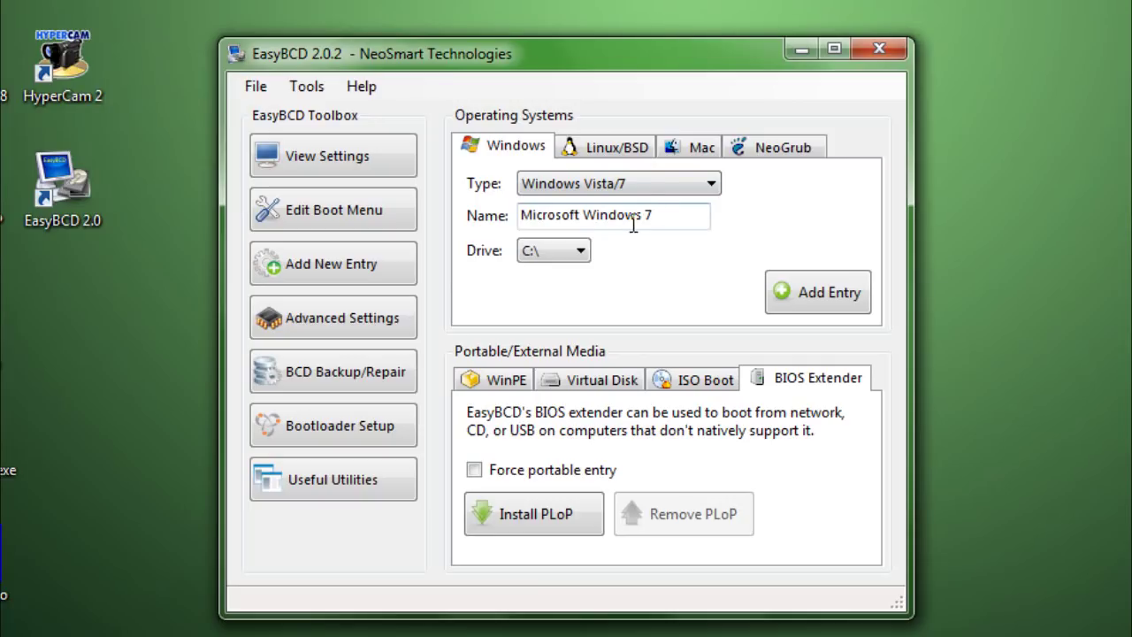
pyautogui.click(382, 371)
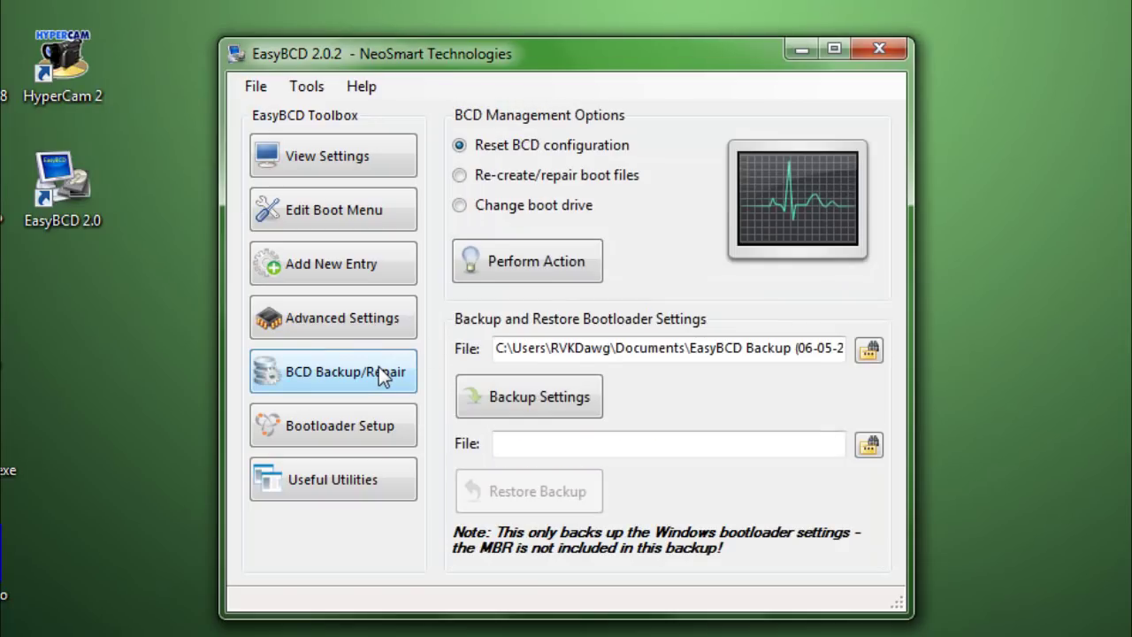
pyautogui.click(517, 182)
pyautogui.click(547, 212)
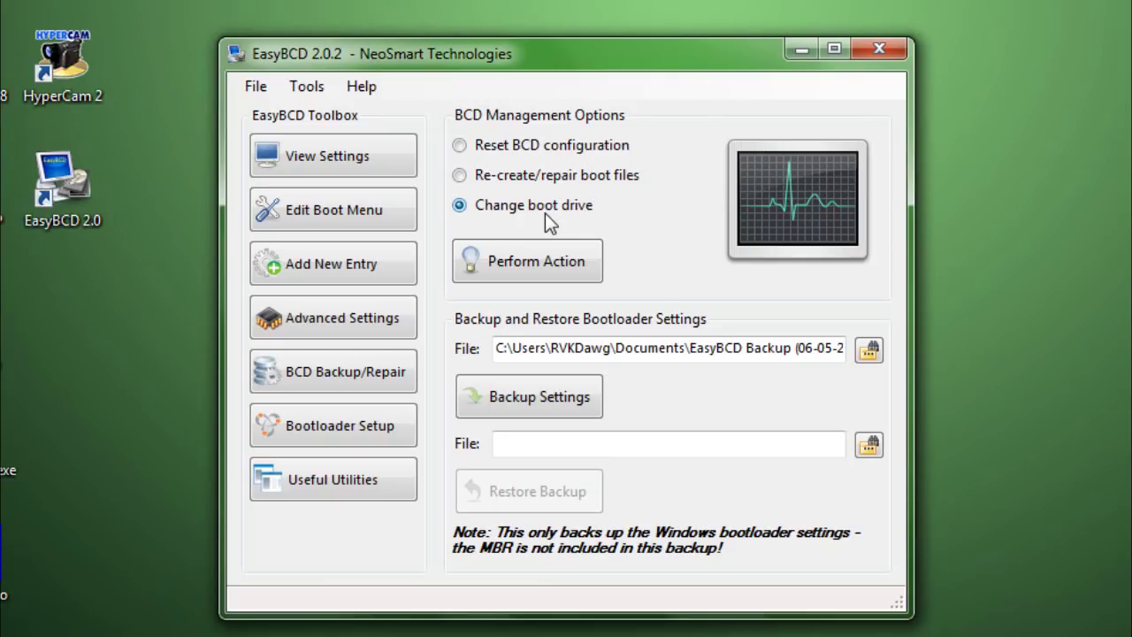
pyautogui.click(559, 152)
# Step: Review the Bootloader Setup options, then switch to Useful Utilities
pyautogui.click(398, 435)
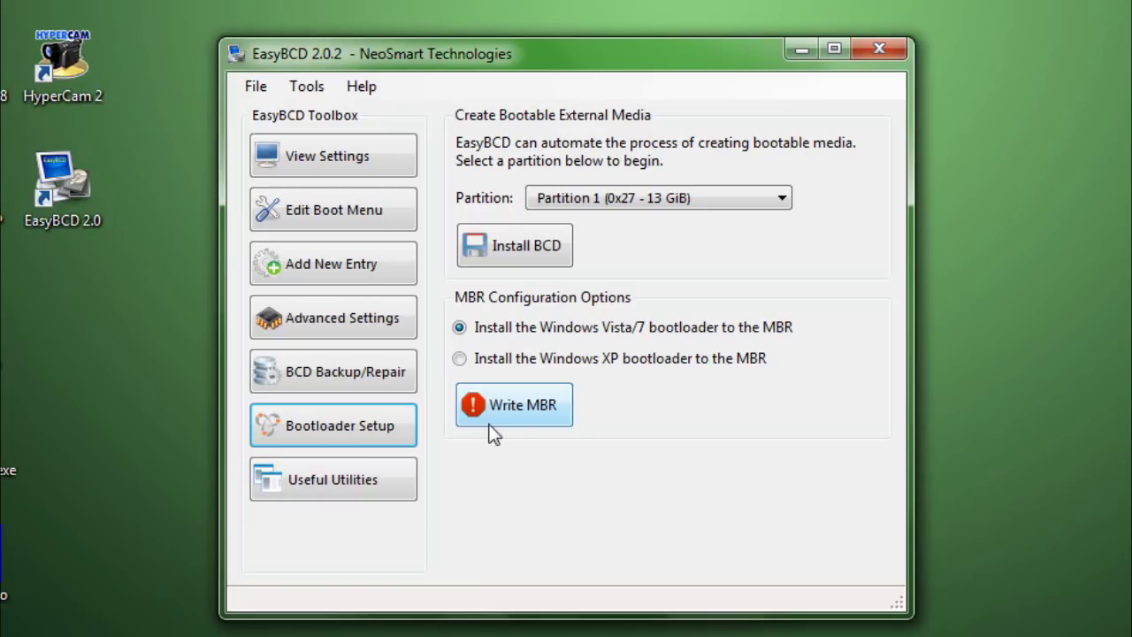
pyautogui.click(371, 482)
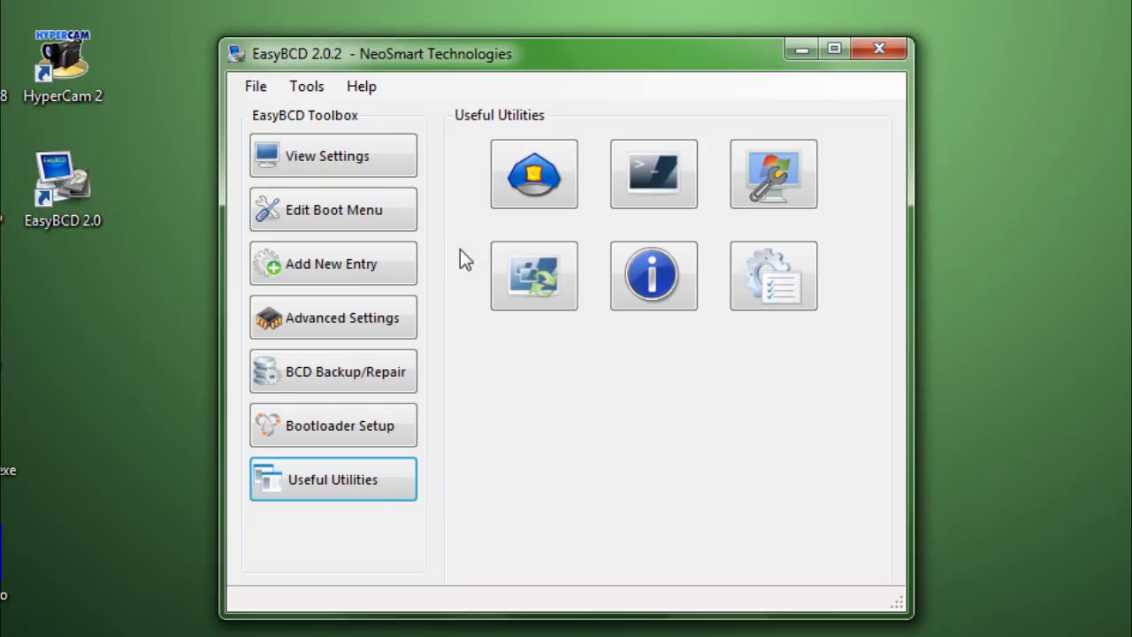
pyautogui.moveTo(525, 189)
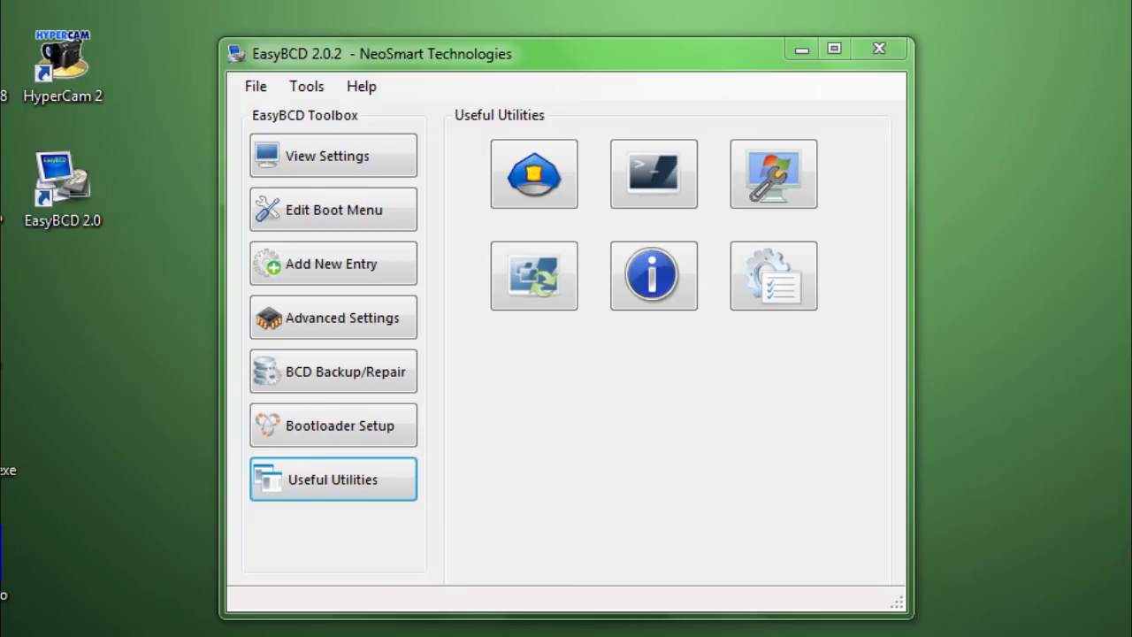
pyautogui.moveTo(651, 155)
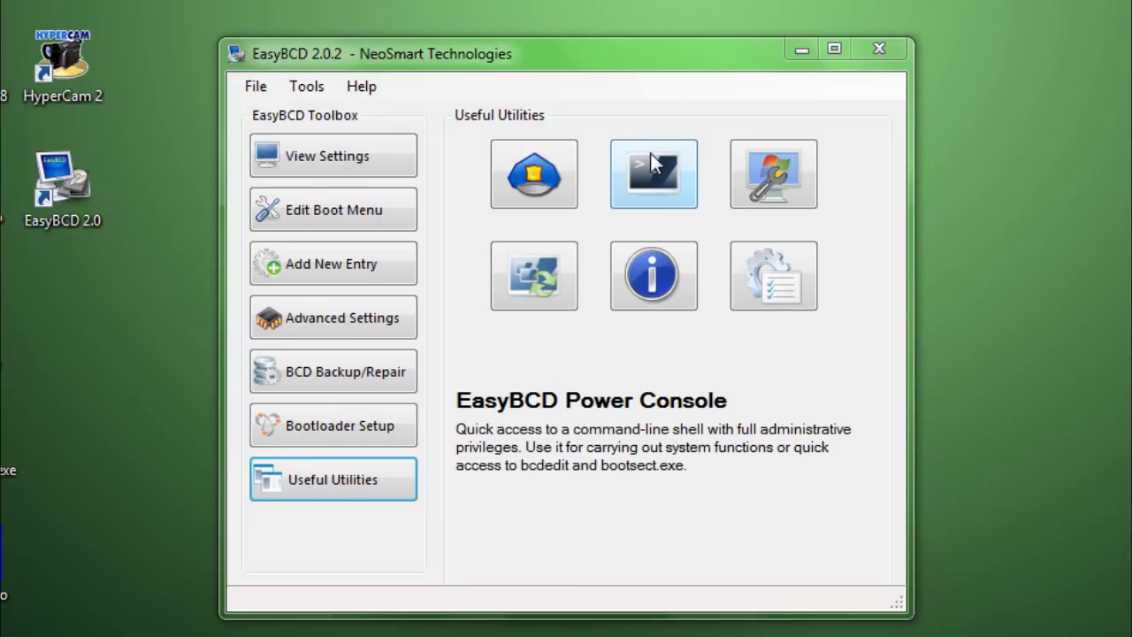
pyautogui.moveTo(789, 172)
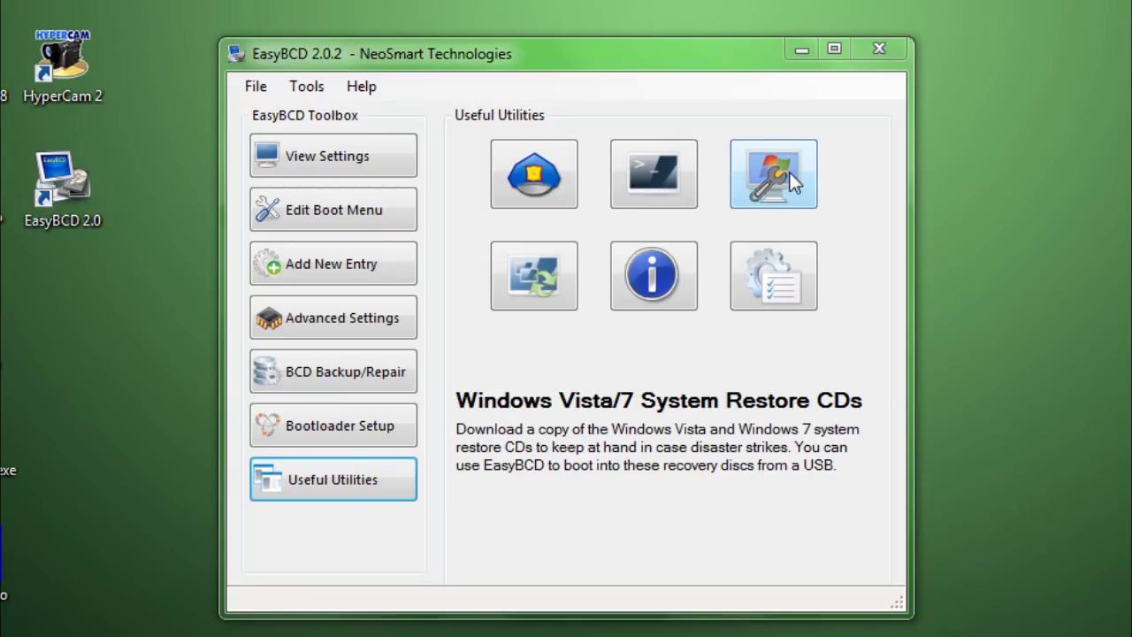
pyautogui.moveTo(528, 276)
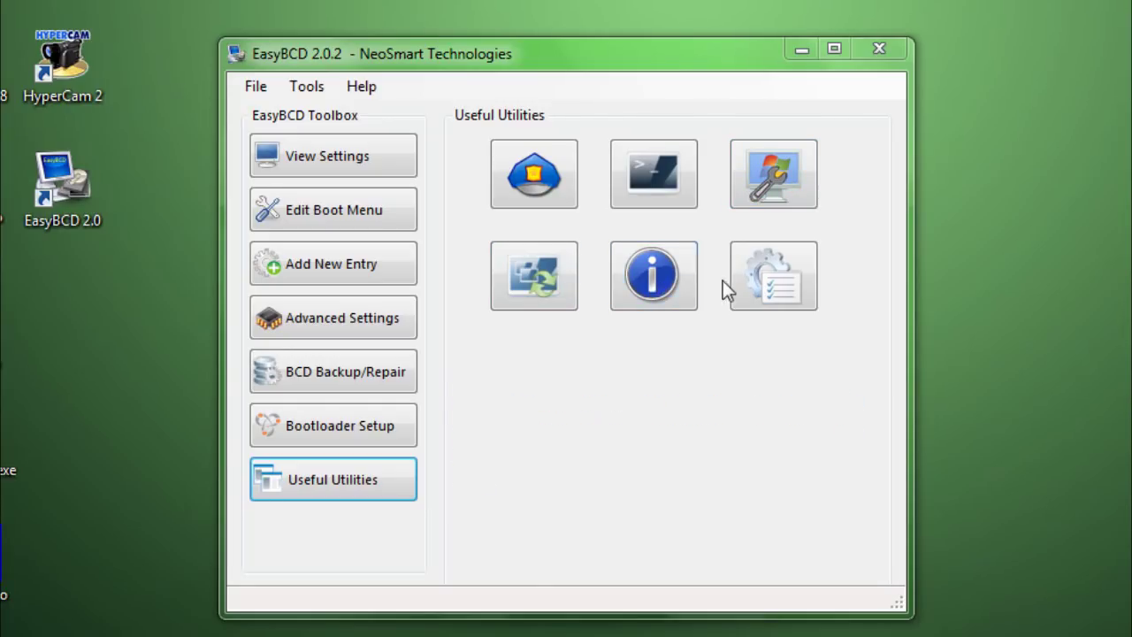
pyautogui.moveTo(745, 283)
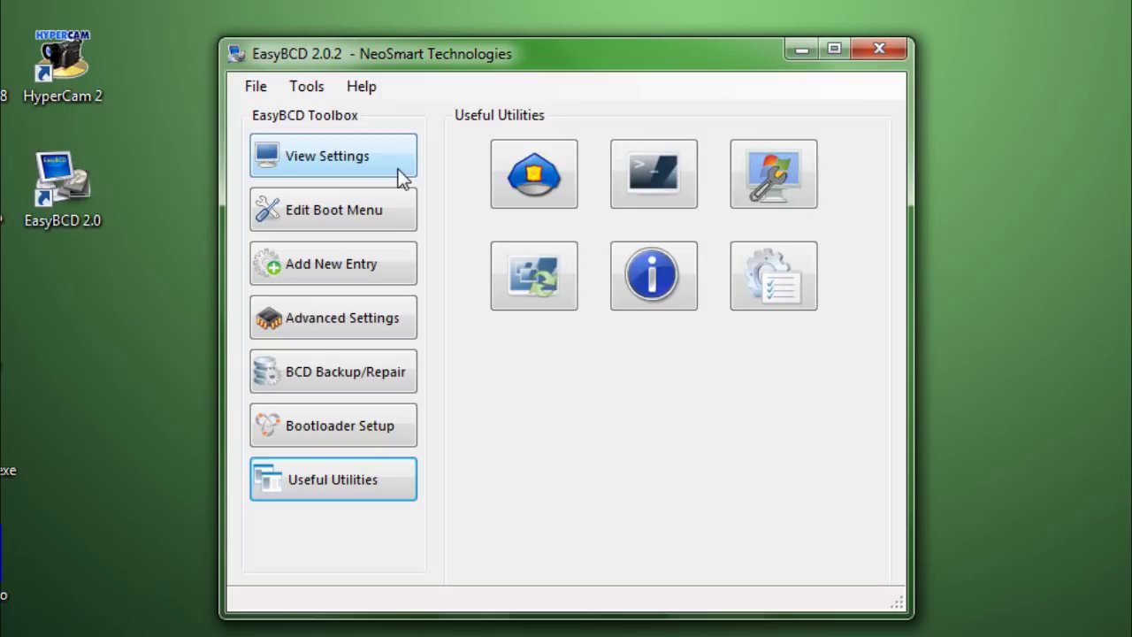
# Step: Return to View Settings to see the Windows 7 Ultimate entry overview
pyautogui.click(329, 174)
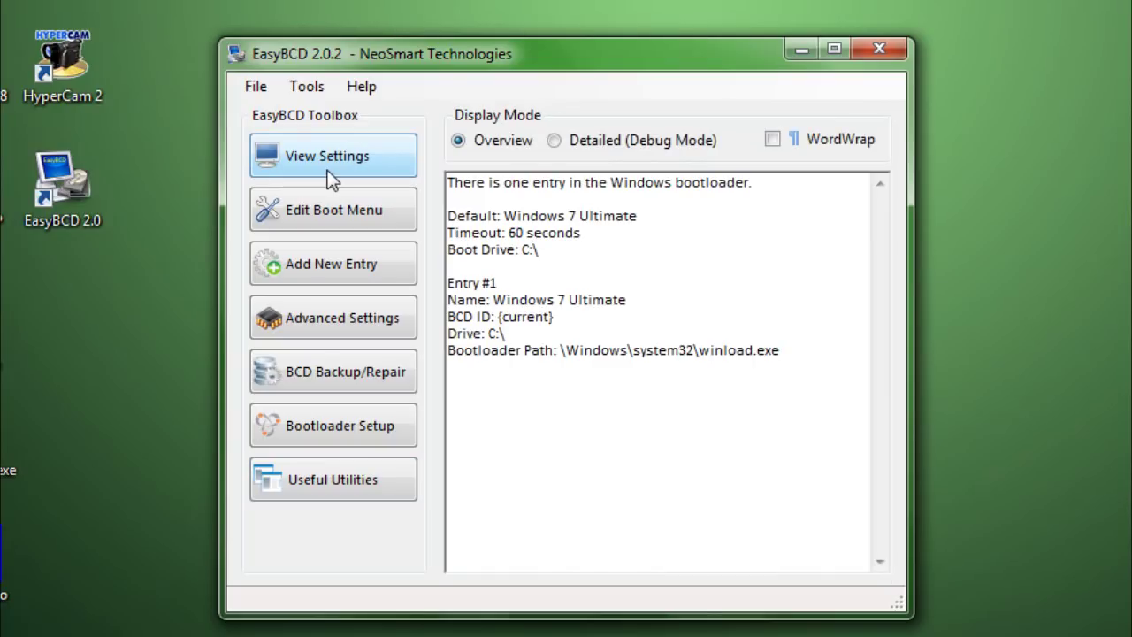